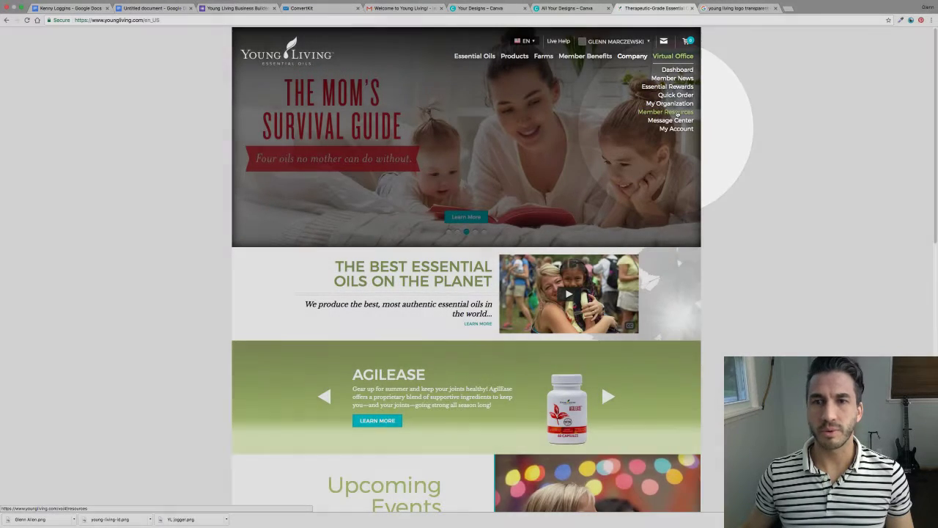
Open the Active & Fit Kit jogger graphic full size from Member Resources' Shareable Media page.
{"action": "left_click", "coordinate": [677, 111]}
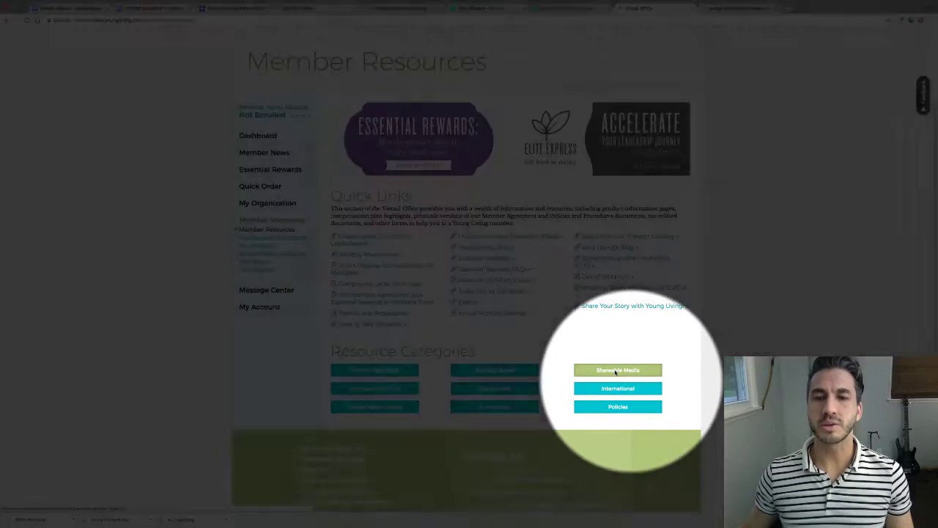
{"action": "left_click", "coordinate": [616, 370]}
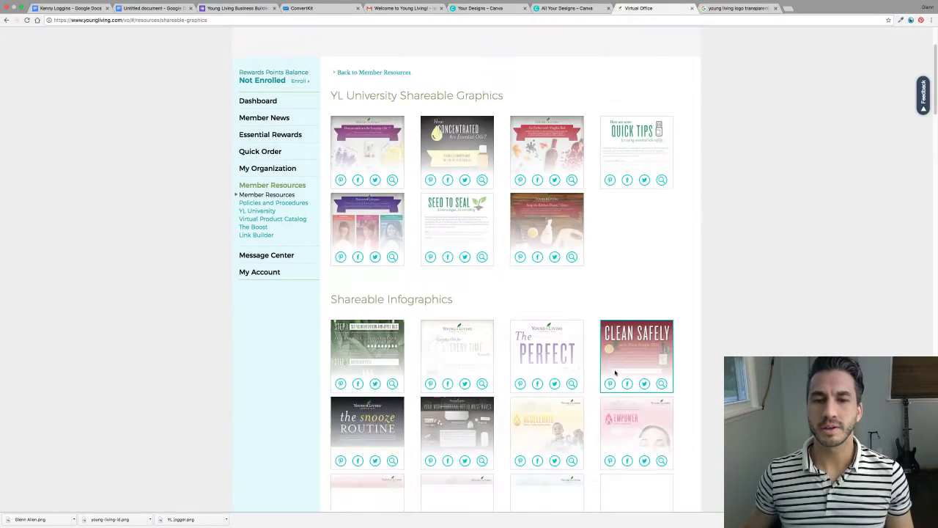
{"action": "scroll", "coordinate": [613, 165], "scroll_direction": "down", "scroll_amount": 15}
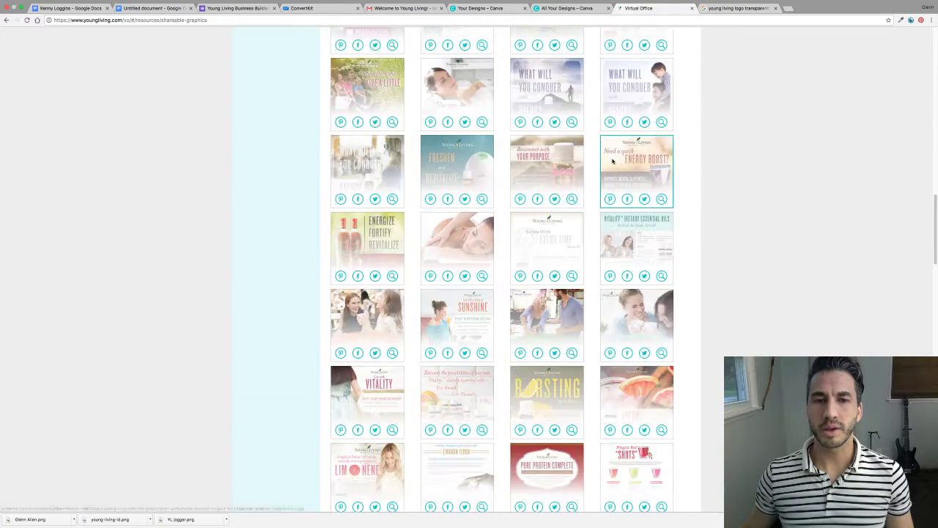
{"action": "scroll", "coordinate": [613, 161], "scroll_direction": "down", "scroll_amount": 8}
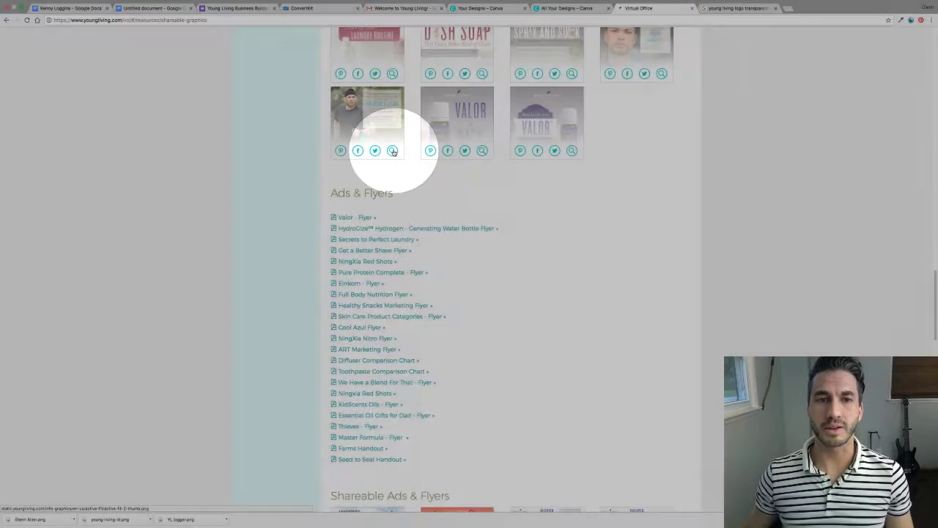
{"action": "left_click", "coordinate": [393, 151]}
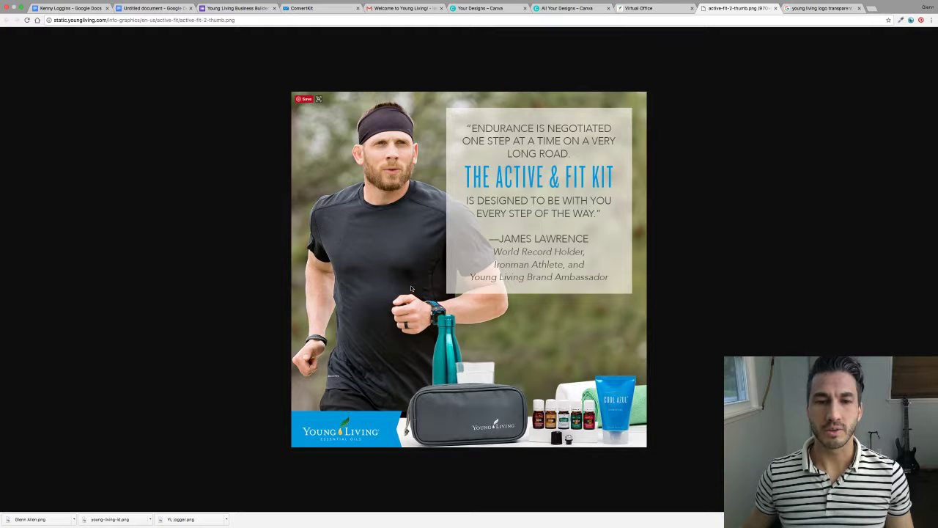
Save the Active & Fit Kit image as fitjogger.png and return to Canva's Create a design page.
{"action": "right_click", "coordinate": [411, 288]}
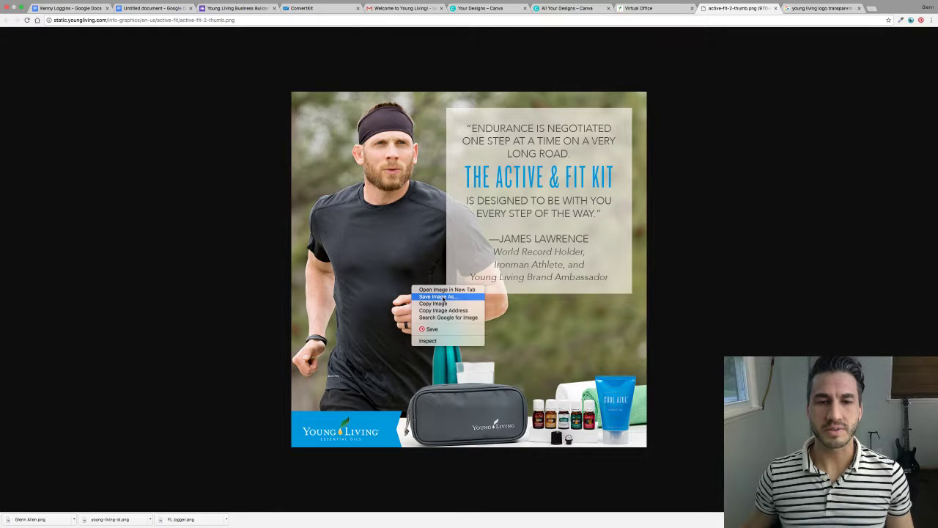
{"action": "left_click", "coordinate": [443, 297]}
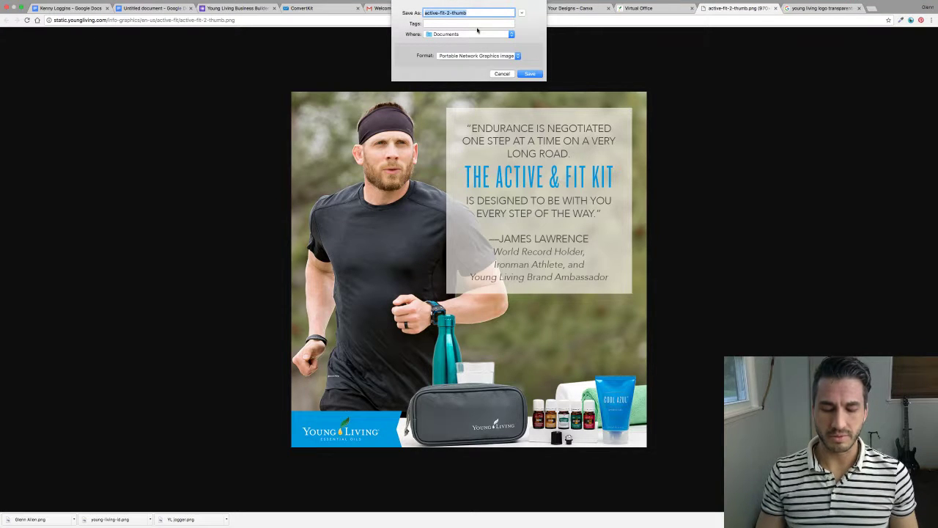
{"action": "type", "text": "fitjogger"}
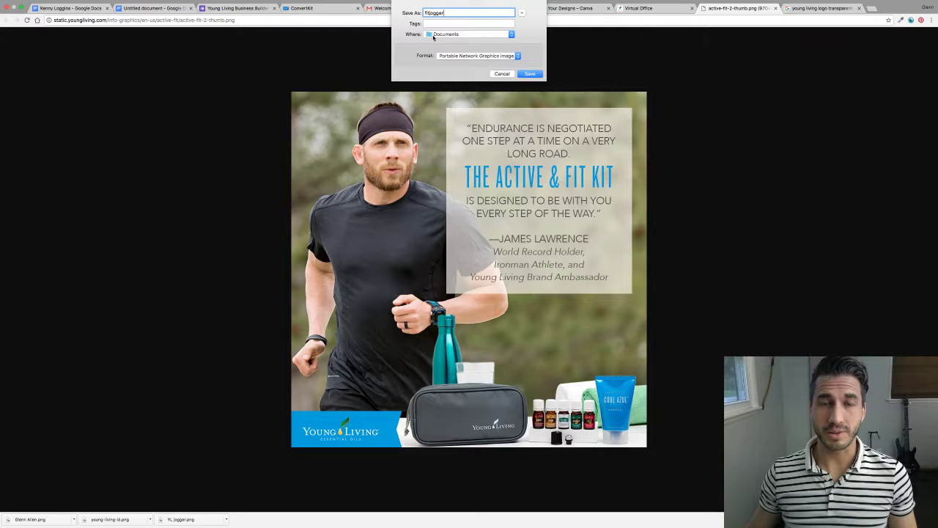
{"action": "left_click", "coordinate": [531, 74]}
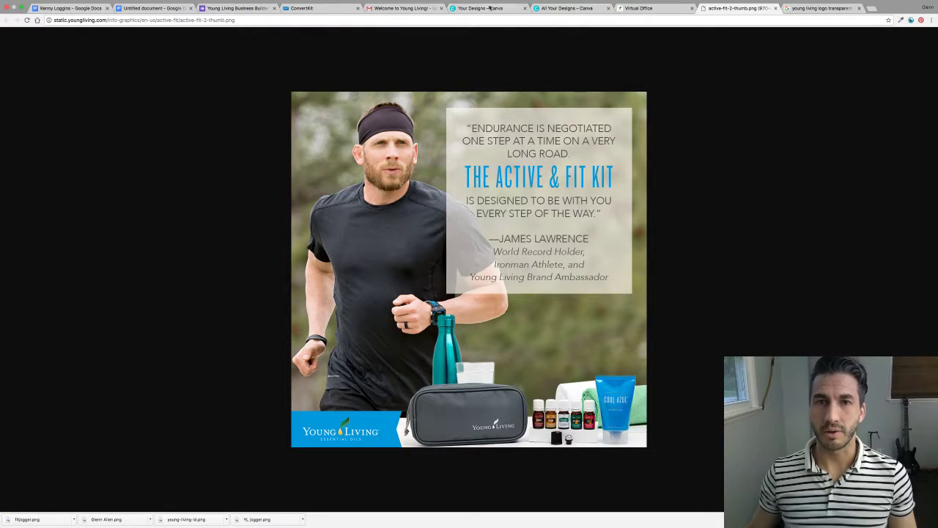
{"action": "left_click", "coordinate": [490, 9]}
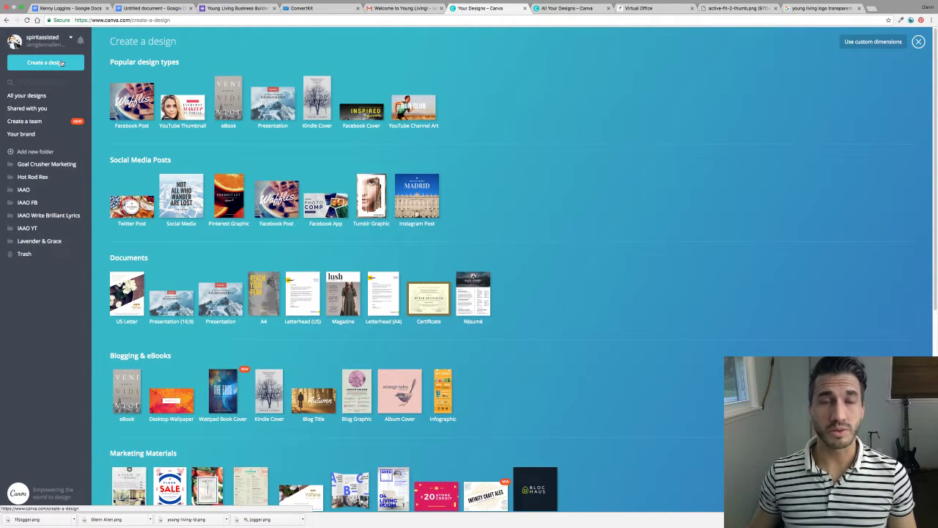
Create a blank Facebook Post and drag fitjogger.png onto it to upload the image.
{"action": "left_click", "coordinate": [132, 102]}
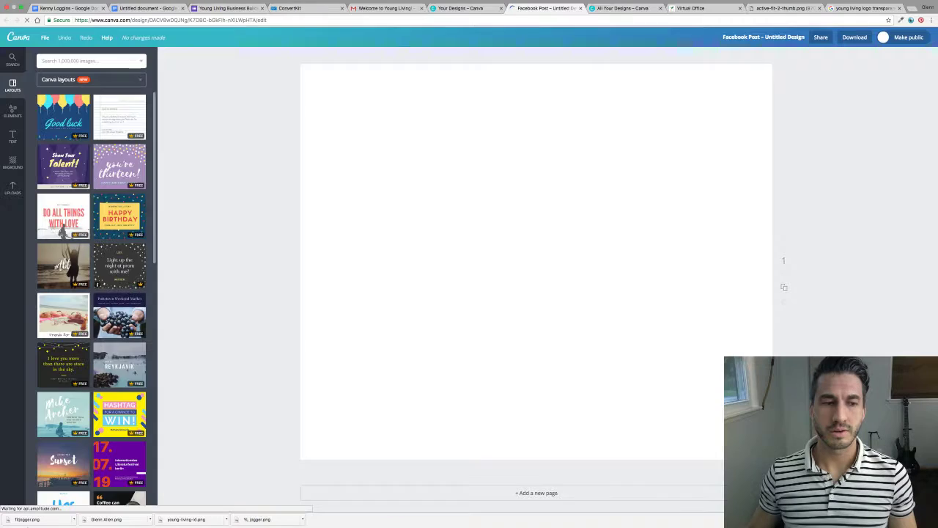
{"action": "left_click_drag", "start_coordinate": [17, 519], "coordinate": [584, 184]}
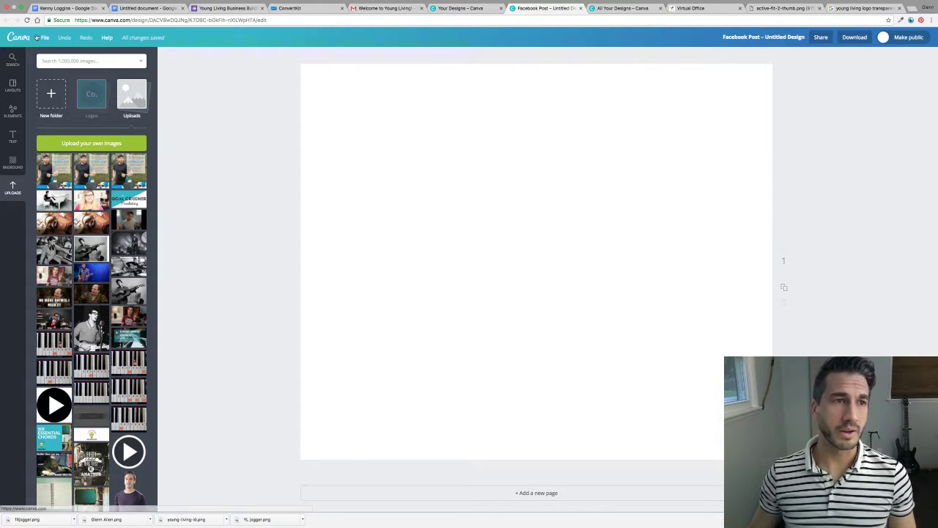
{"action": "left_click", "coordinate": [461, 9]}
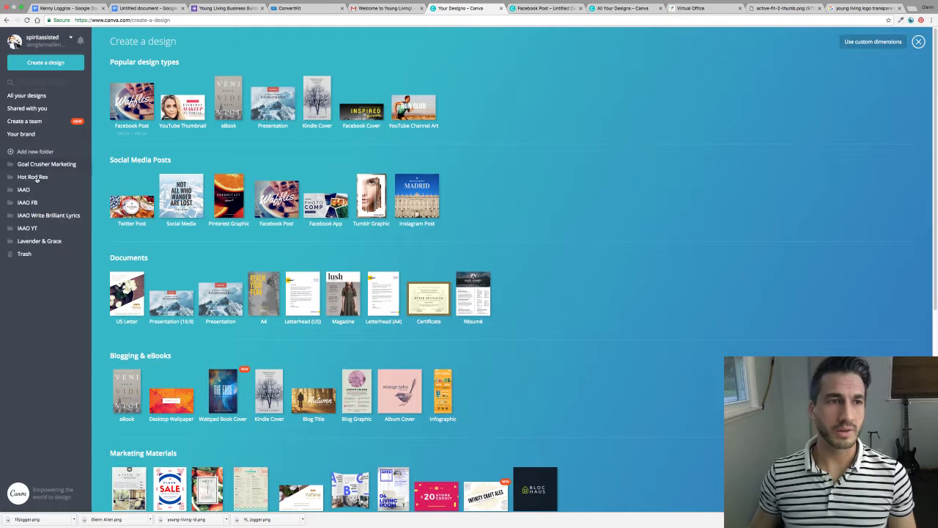
Look up the teal palette colour's code, 37b8c7, in the team's Brand Kit.
{"action": "left_click", "coordinate": [26, 134]}
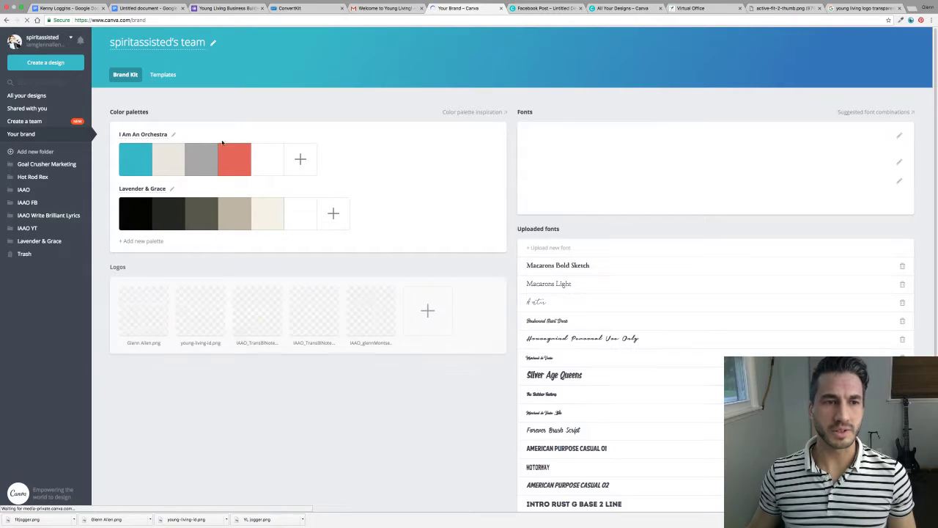
{"action": "left_click", "coordinate": [144, 168]}
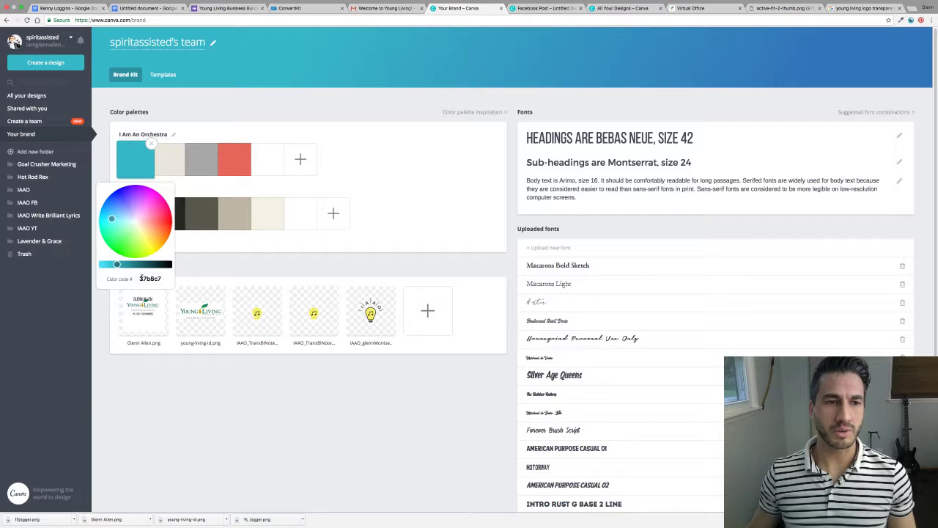
{"action": "left_click_drag", "start_coordinate": [140, 278], "coordinate": [170, 277]}
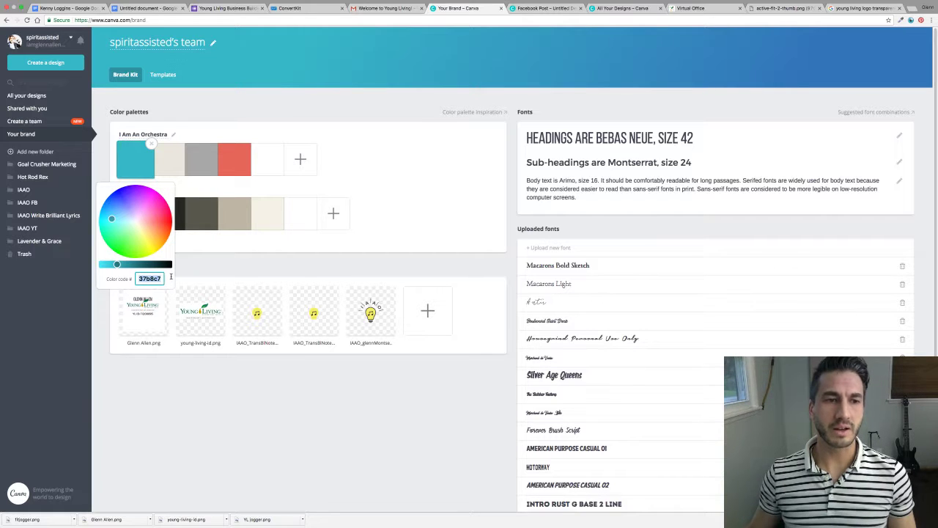
{"action": "left_click", "coordinate": [365, 79]}
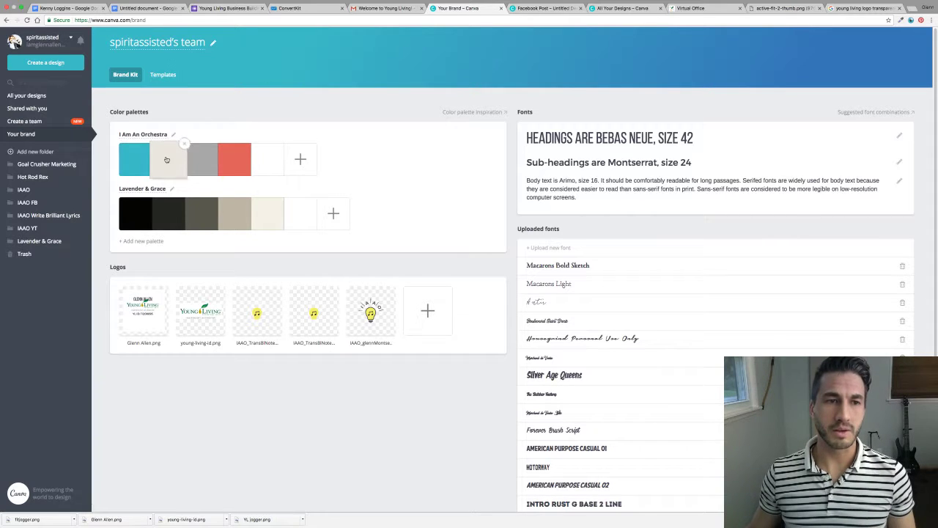
{"action": "mouse_move", "coordinate": [273, 162]}
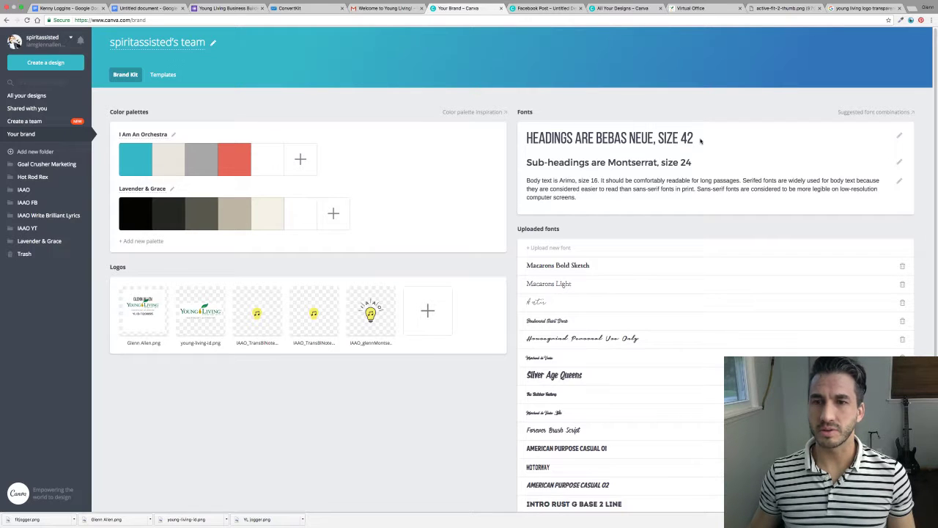
{"action": "left_click_drag", "start_coordinate": [700, 141], "coordinate": [522, 139]}
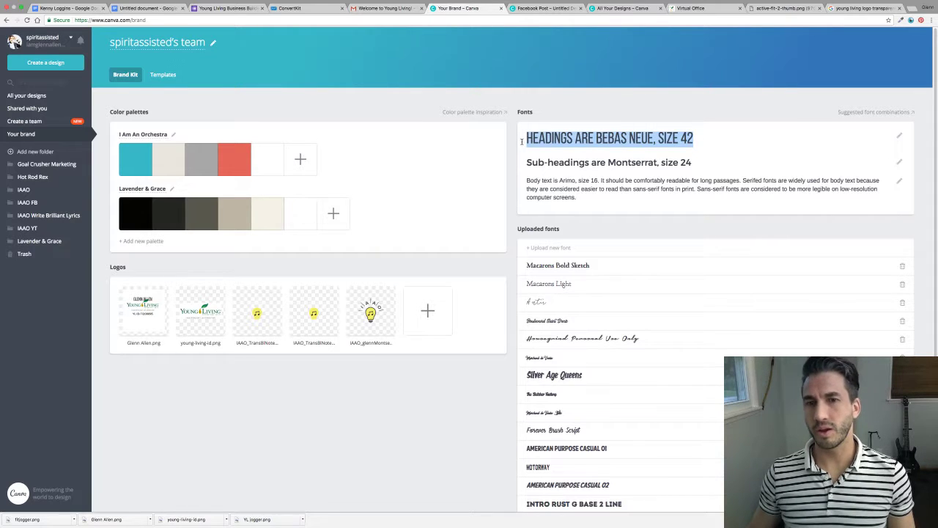
{"action": "left_click", "coordinate": [703, 166]}
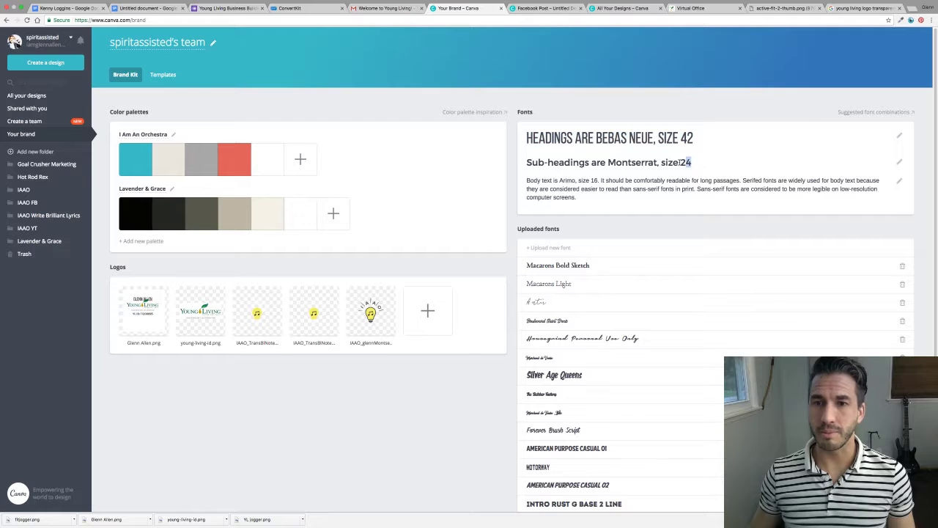
{"action": "left_click_drag", "start_coordinate": [530, 166], "coordinate": [595, 178]}
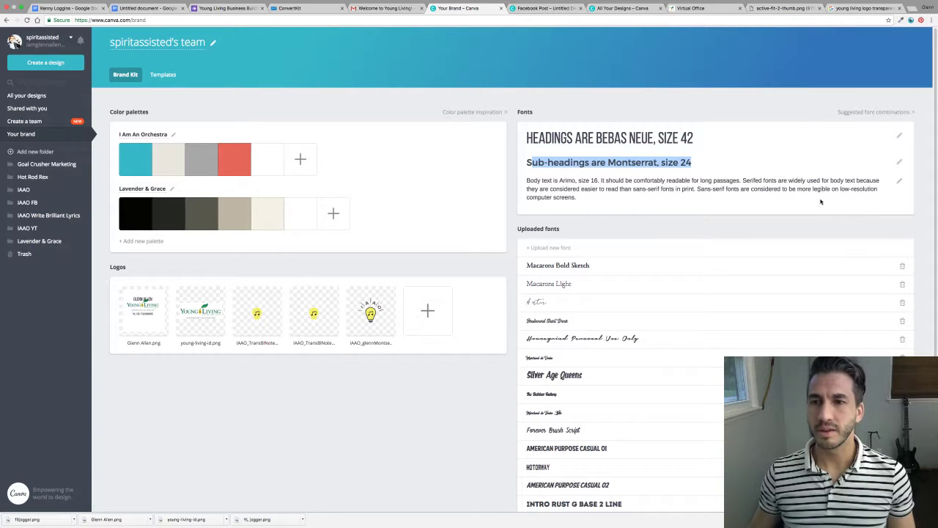
{"action": "left_click", "coordinate": [773, 92]}
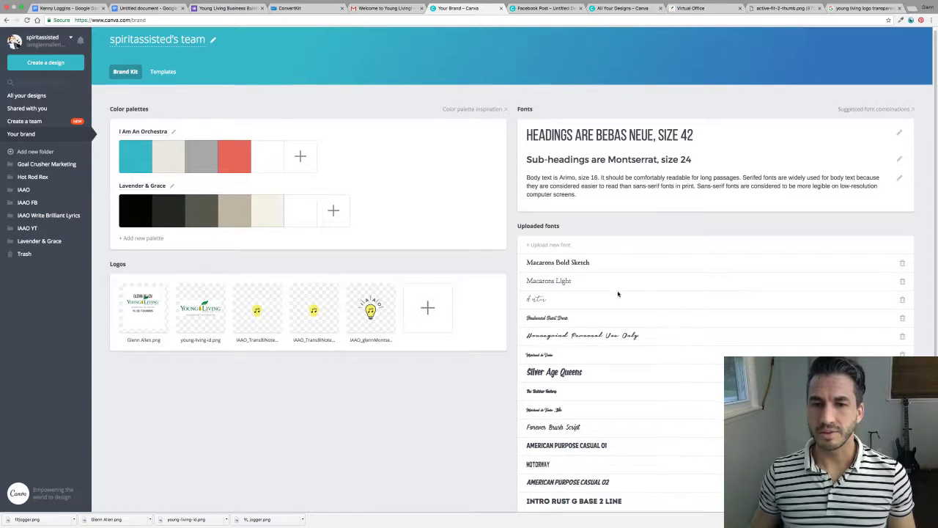
{"action": "scroll", "coordinate": [619, 290], "scroll_direction": "down", "scroll_amount": 3}
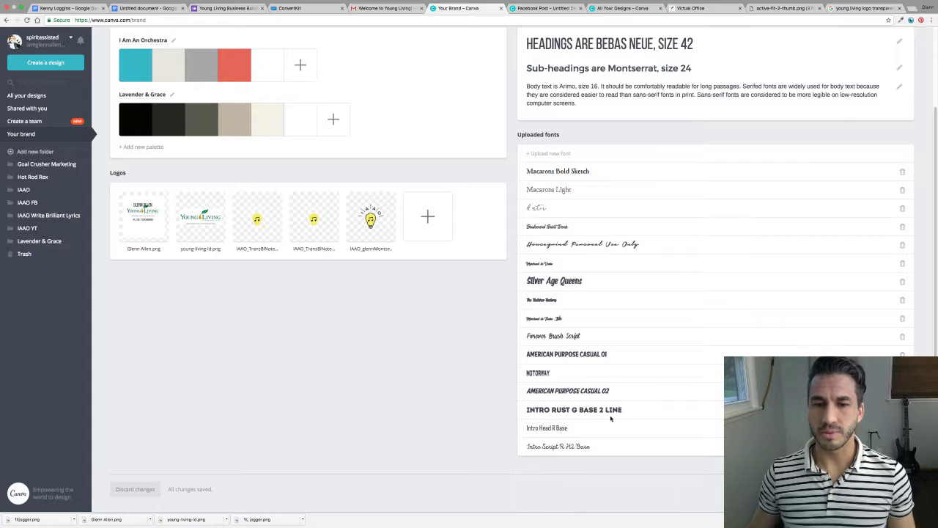
{"action": "left_click_drag", "start_coordinate": [608, 390], "coordinate": [527, 391]}
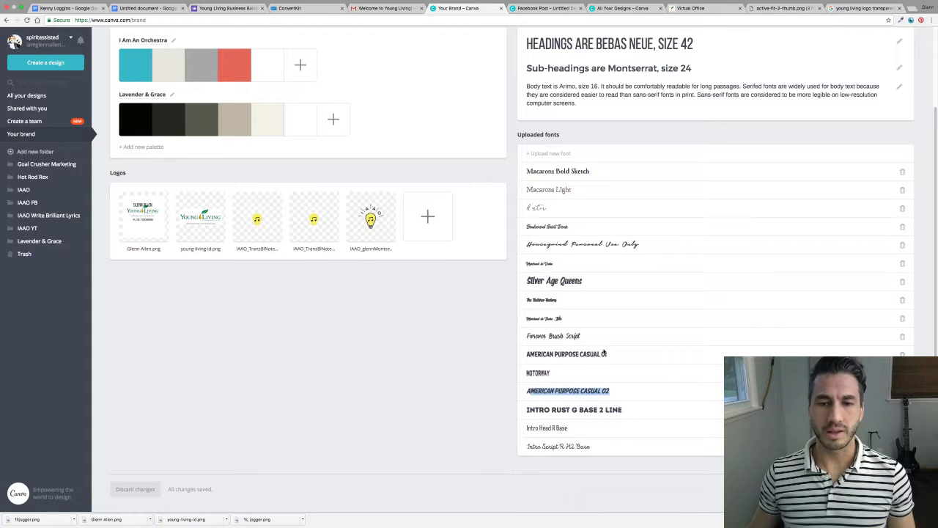
{"action": "mouse_move", "coordinate": [619, 354]}
{"action": "left_mouse_down"}
{"action": "mouse_move", "coordinate": [550, 350]}
{"action": "mouse_move", "coordinate": [592, 337]}
{"action": "mouse_move", "coordinate": [525, 336]}
{"action": "left_mouse_up"}
{"action": "left_click", "coordinate": [535, 334]}
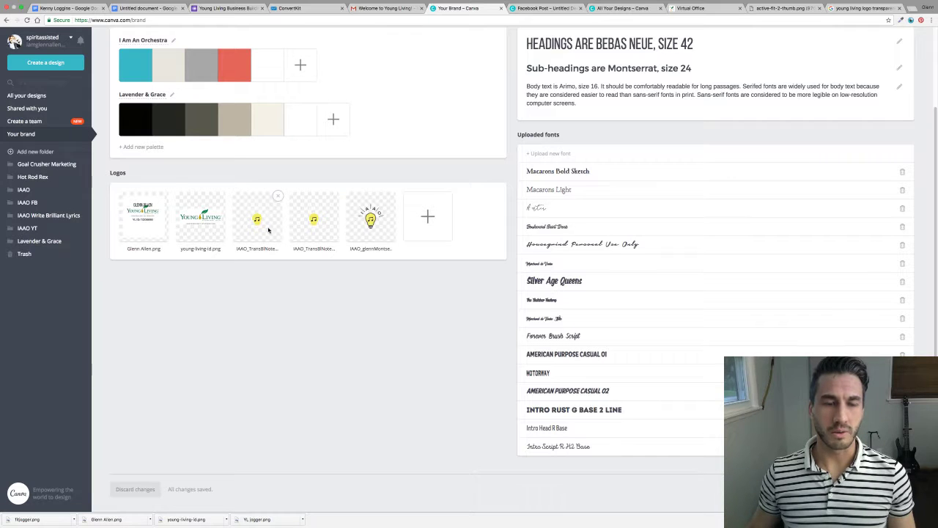
{"action": "scroll", "coordinate": [384, 223], "scroll_direction": "up", "scroll_amount": 3}
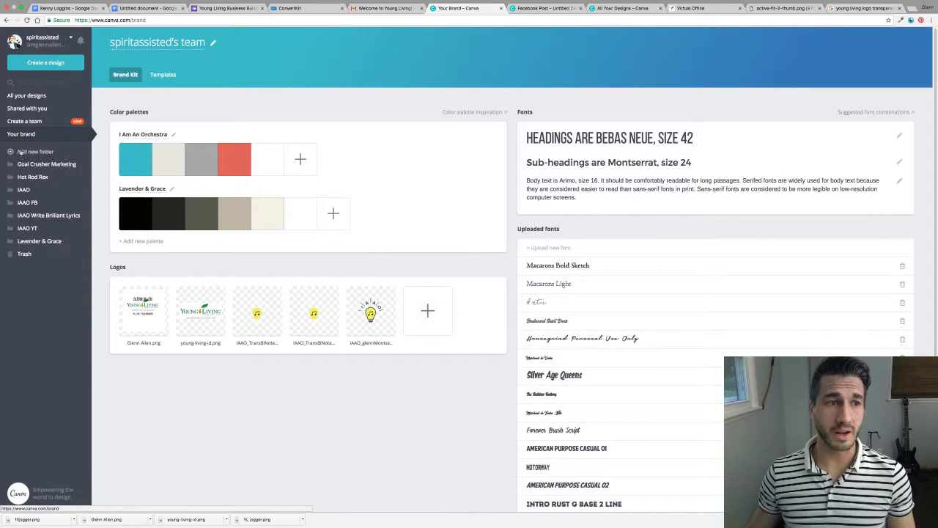
Return to the Facebook Post design and browse the uploaded Logos folder.
{"action": "left_click", "coordinate": [32, 64]}
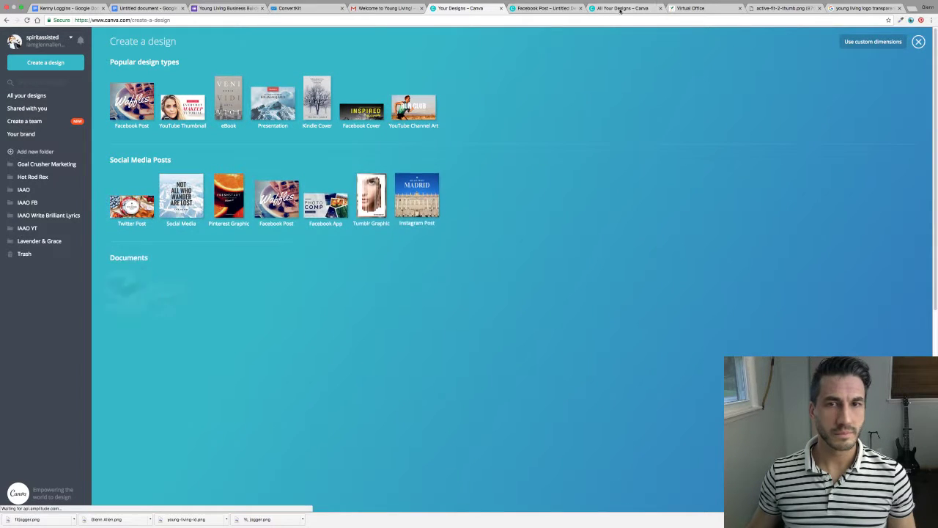
{"action": "left_click", "coordinate": [542, 8]}
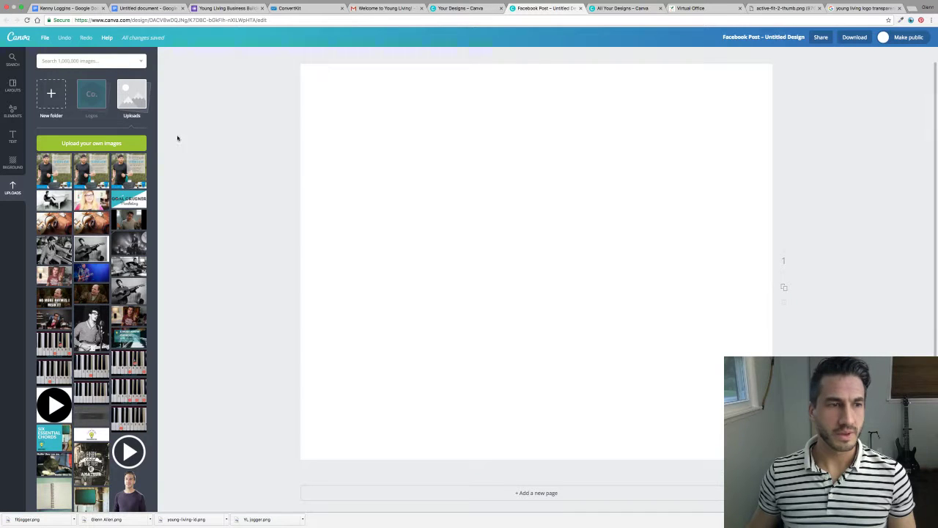
{"action": "left_click", "coordinate": [96, 99]}
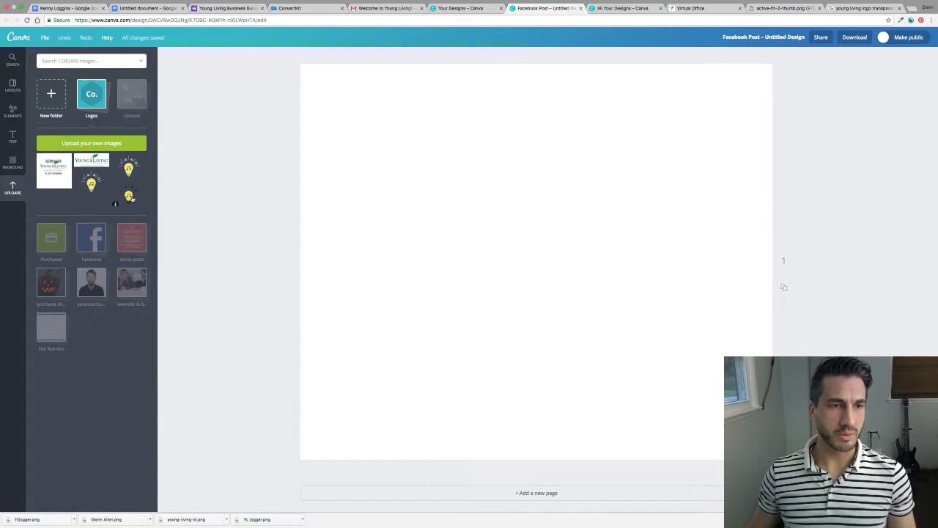
{"action": "left_click_drag", "start_coordinate": [129, 196], "coordinate": [123, 233]}
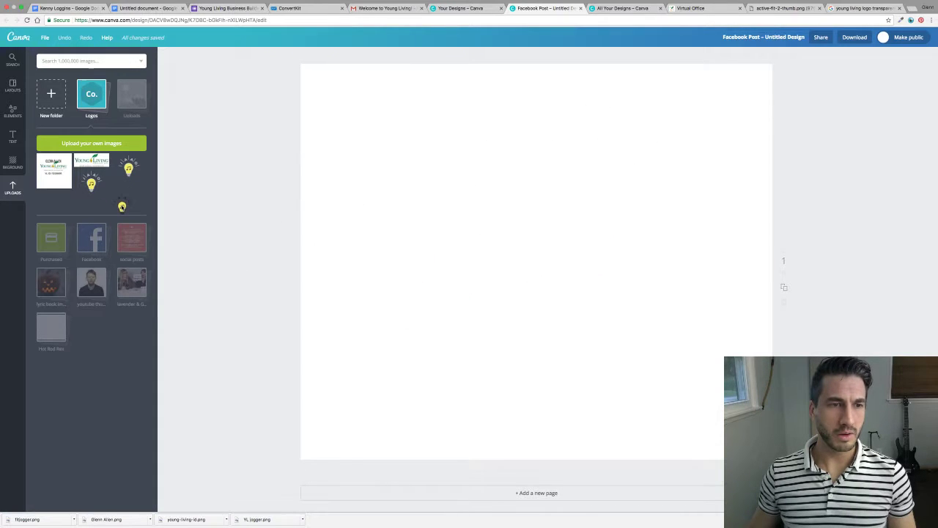
Give the Facebook post page a solid black background.
{"action": "left_click", "coordinate": [13, 161]}
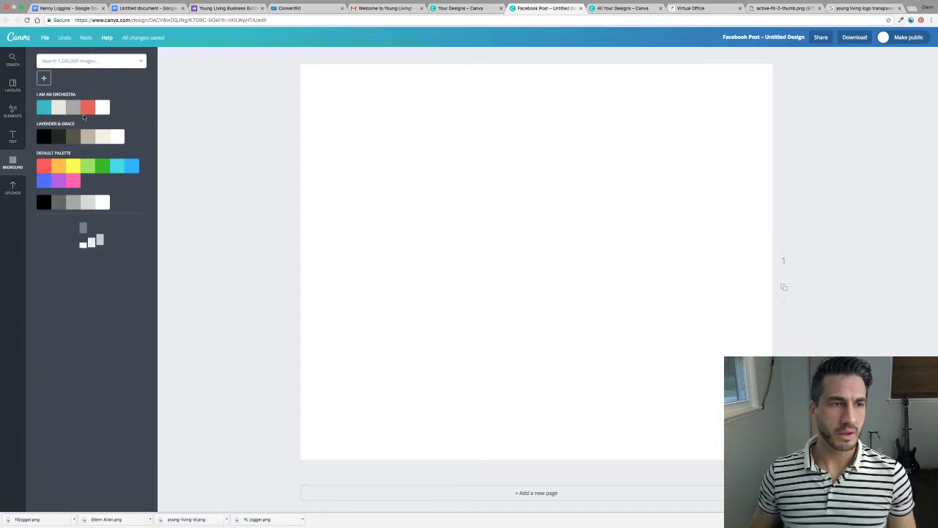
{"action": "left_click", "coordinate": [43, 151]}
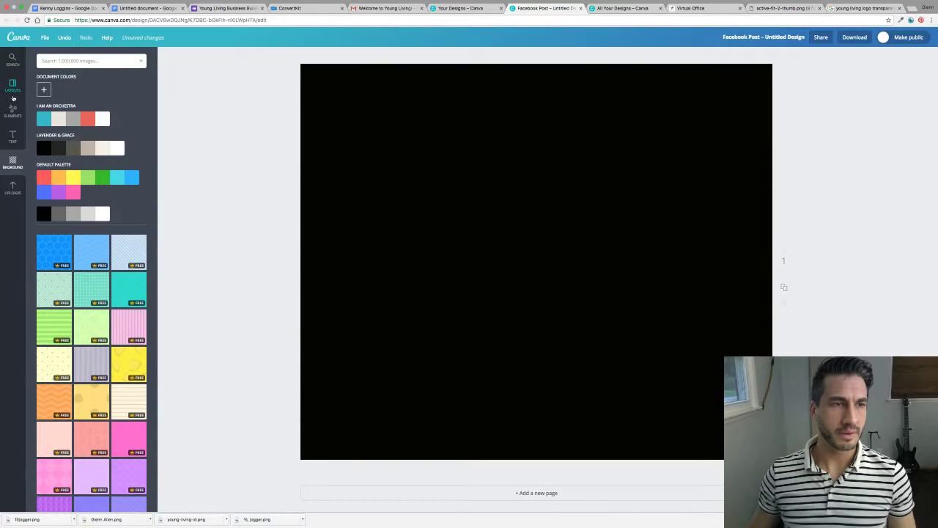
{"action": "left_click", "coordinate": [12, 110]}
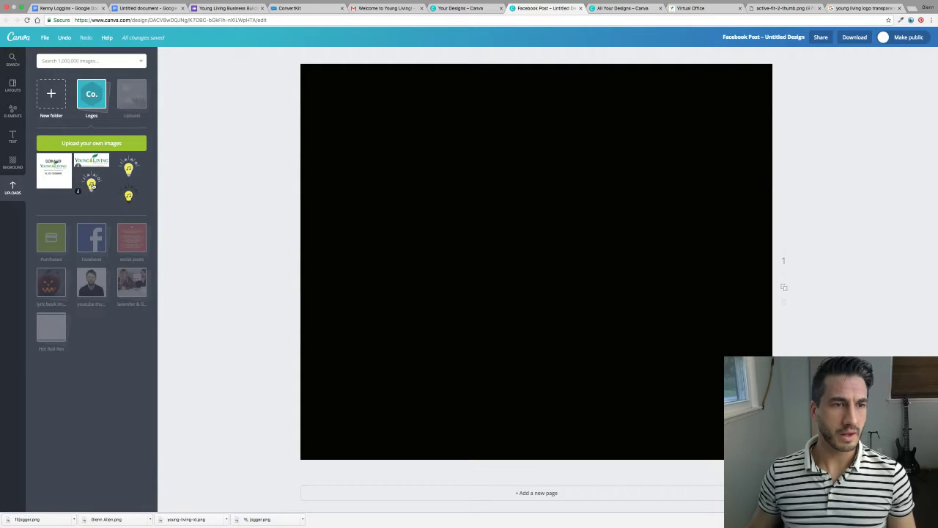
{"action": "left_click_drag", "start_coordinate": [91, 185], "coordinate": [175, 247]}
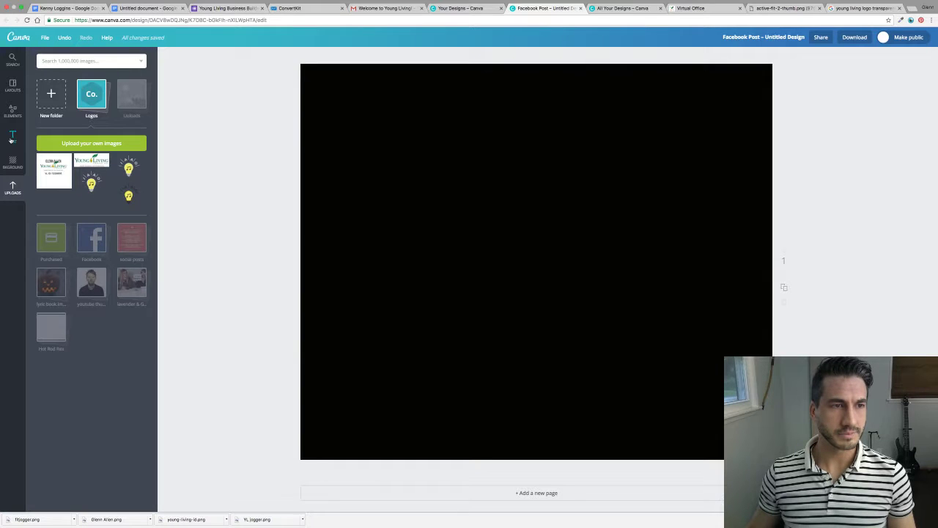
Place the lightbulb image, then delete it and the black background, leaving a white page.
{"action": "left_click_drag", "start_coordinate": [91, 185], "coordinate": [441, 261]}
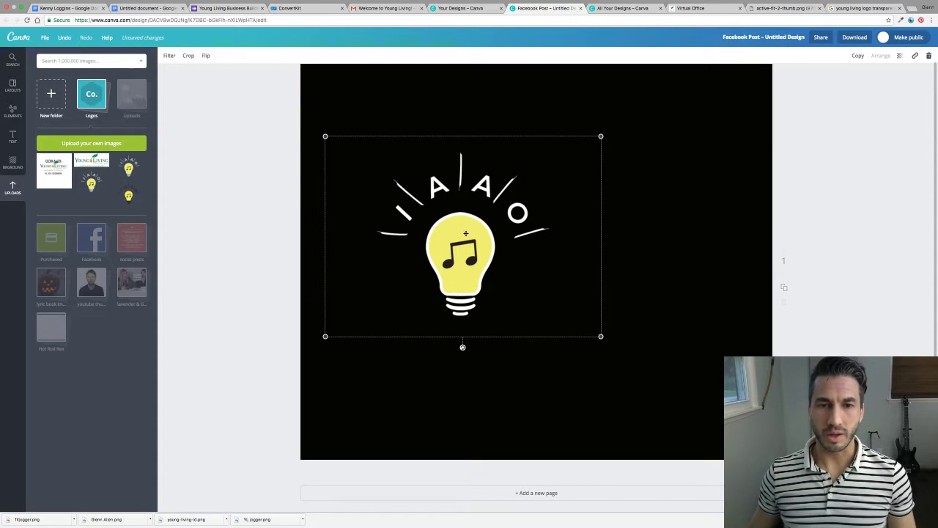
{"action": "key", "text": "BackSpace"}
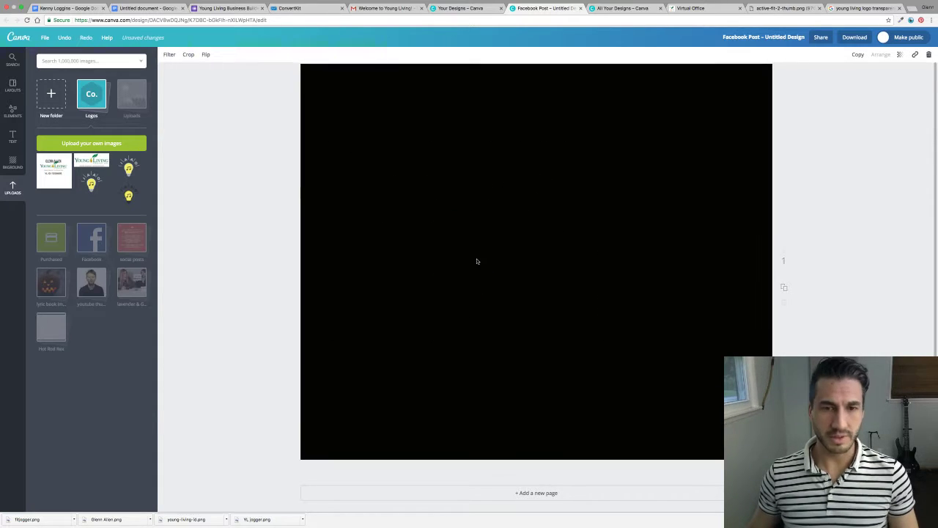
{"action": "key", "text": "BackSpace"}
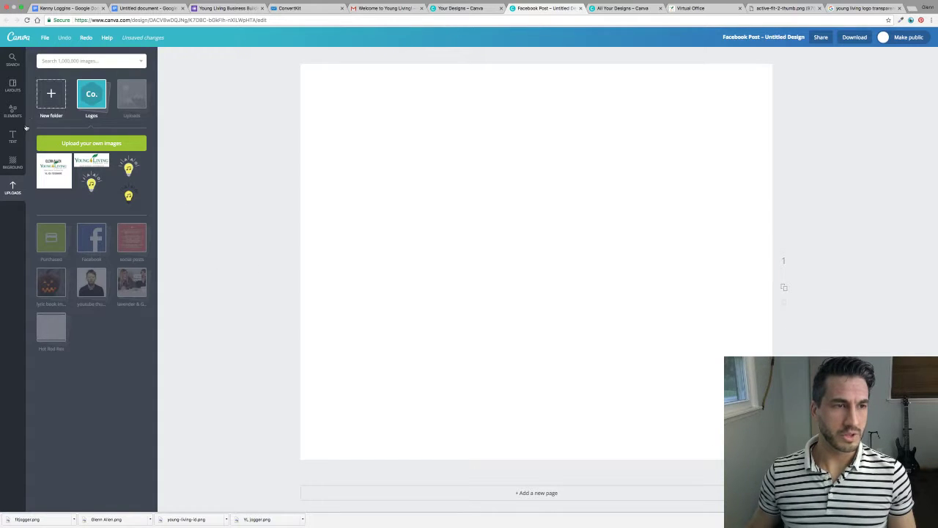
{"action": "left_click", "coordinate": [13, 111]}
Add the Active & Fit Kit photo from Uploads and centre it on the page.
{"action": "left_click", "coordinate": [12, 188]}
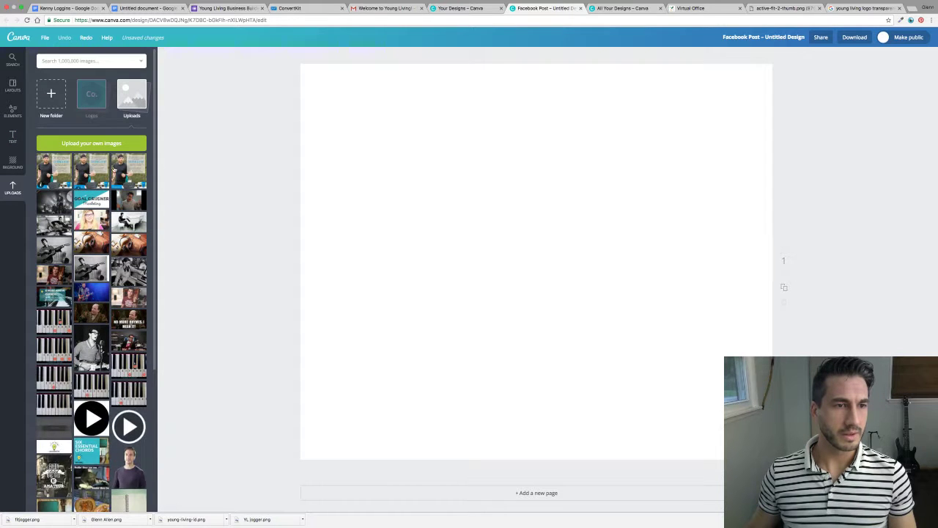
{"action": "left_click_drag", "start_coordinate": [128, 170], "coordinate": [484, 223]}
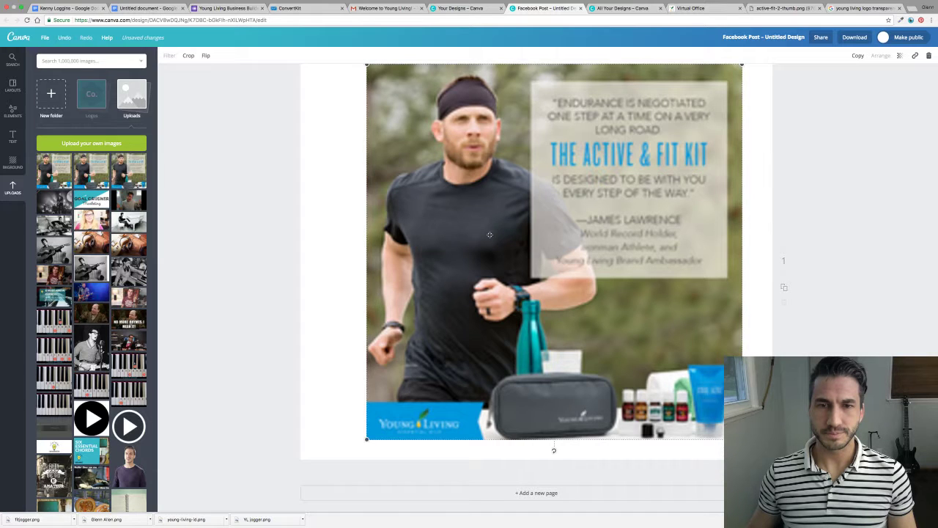
{"action": "left_click_drag", "start_coordinate": [555, 240], "coordinate": [532, 236]}
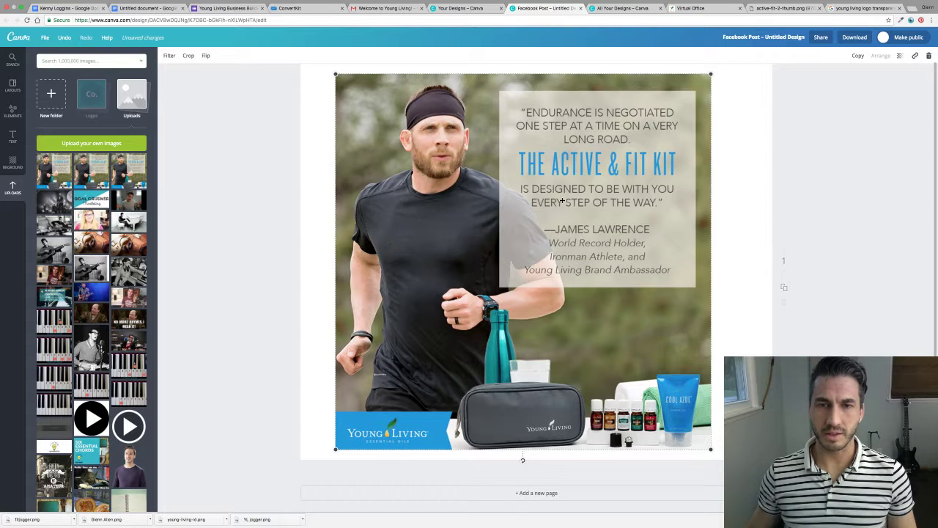
{"action": "mouse_move", "coordinate": [562, 201]}
{"action": "left_mouse_down"}
{"action": "mouse_move", "coordinate": [537, 205]}
{"action": "mouse_move", "coordinate": [563, 197]}
{"action": "mouse_move", "coordinate": [563, 205]}
{"action": "mouse_move", "coordinate": [579, 204]}
{"action": "left_mouse_up"}
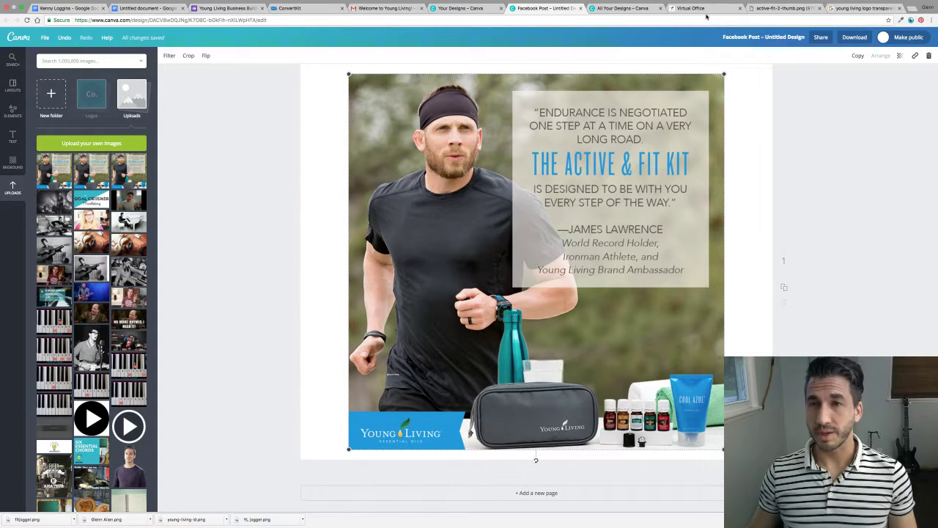
Preview the Young Living Essential Oils logo in the Google Images transparent-logo results.
{"action": "left_click", "coordinate": [698, 9]}
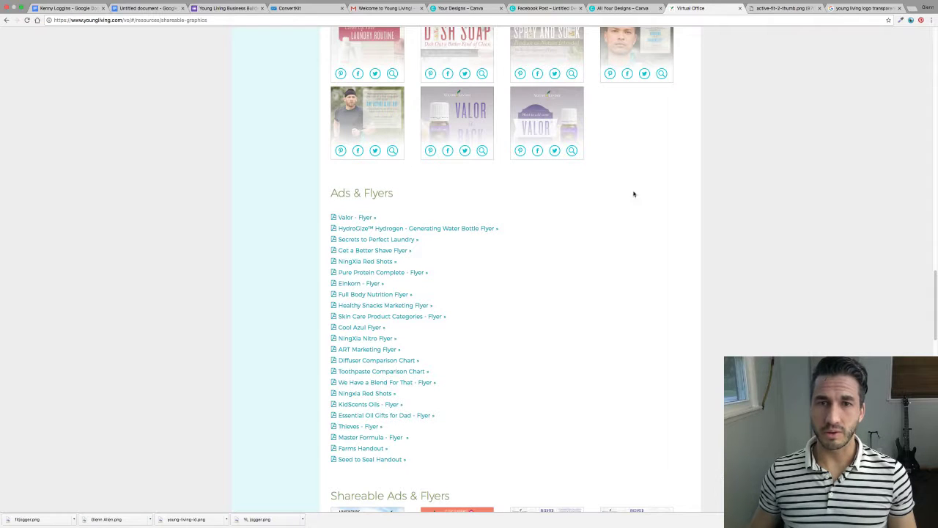
{"action": "left_click", "coordinate": [857, 8]}
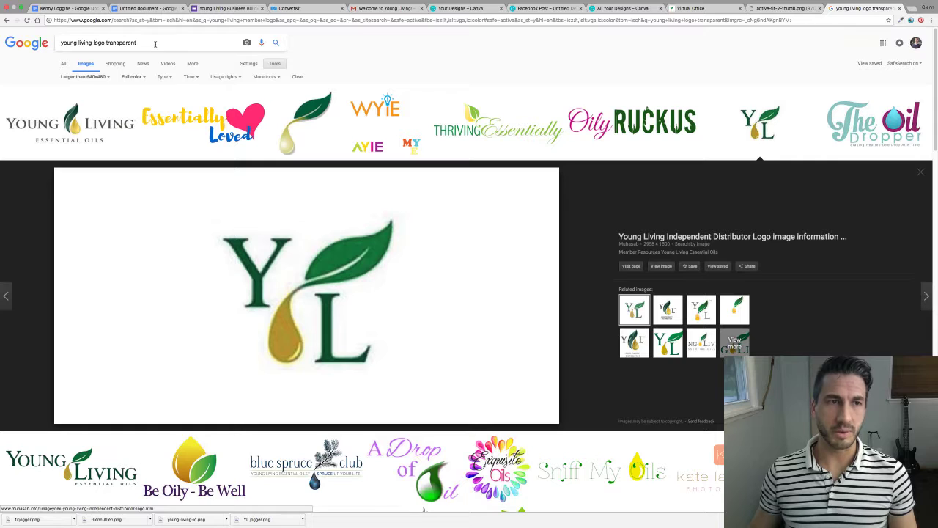
{"action": "left_click_drag", "start_coordinate": [138, 42], "coordinate": [62, 43]}
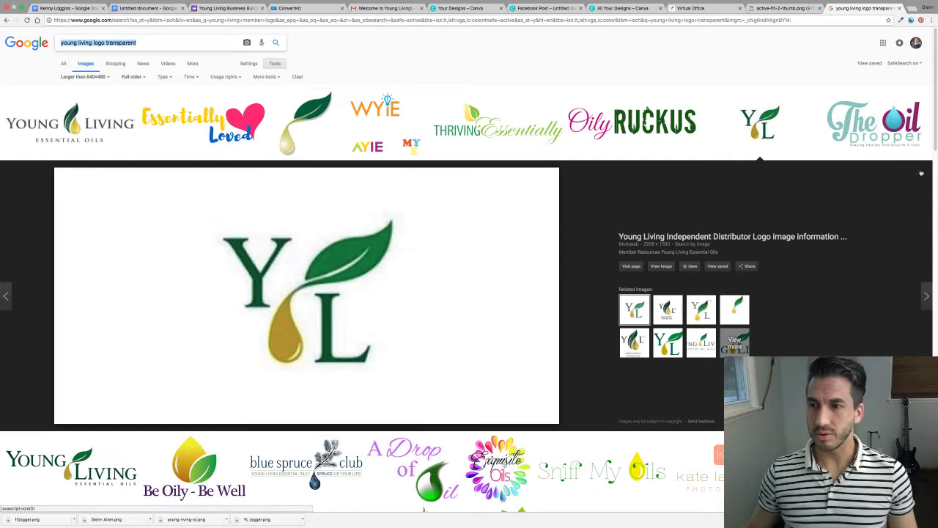
{"action": "left_click", "coordinate": [921, 175]}
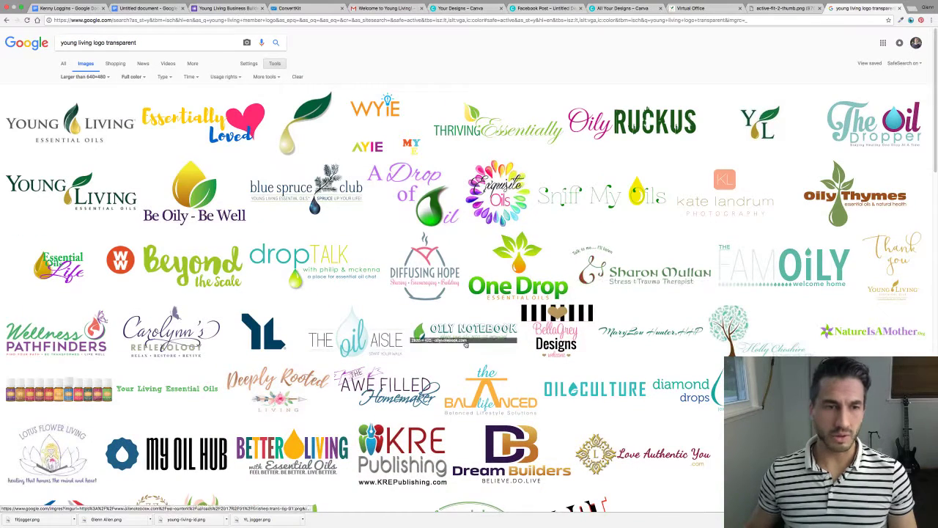
{"action": "left_click", "coordinate": [81, 190]}
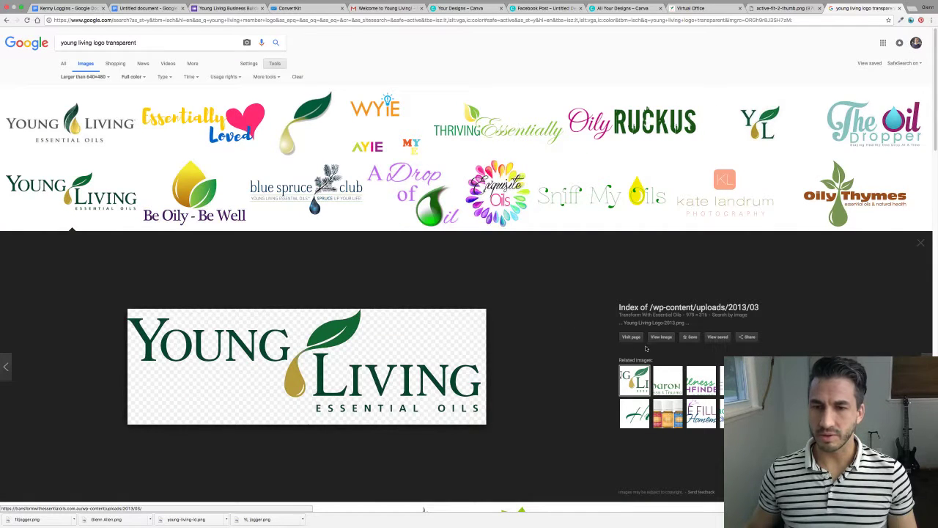
Save the logo as PNG file Young-Living-Logo-2013 in Documents.
{"action": "right_click", "coordinate": [227, 404]}
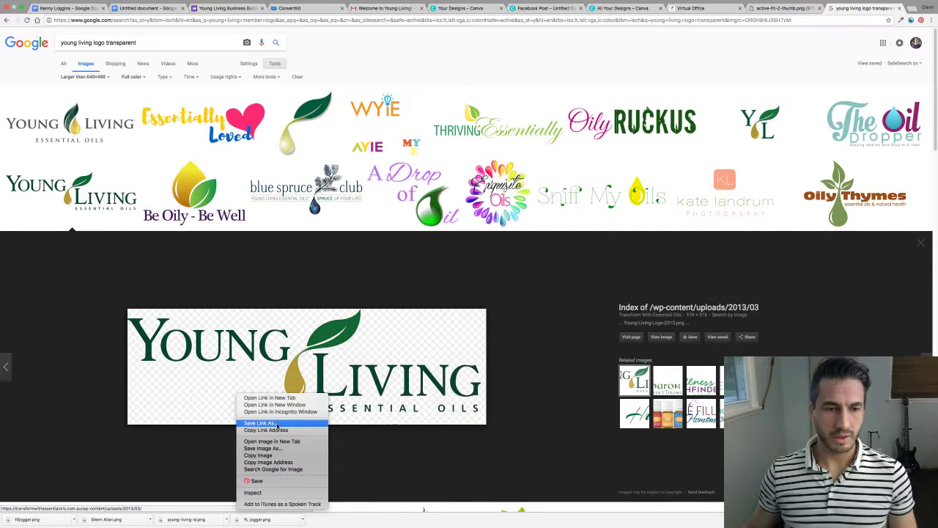
{"action": "left_click", "coordinate": [280, 448]}
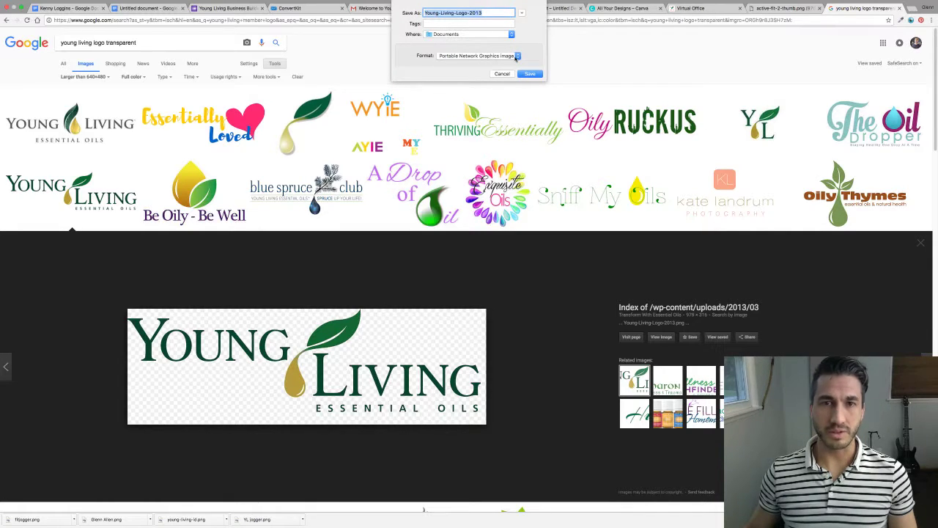
{"action": "left_click", "coordinate": [518, 57]}
{"action": "left_click", "coordinate": [518, 57]}
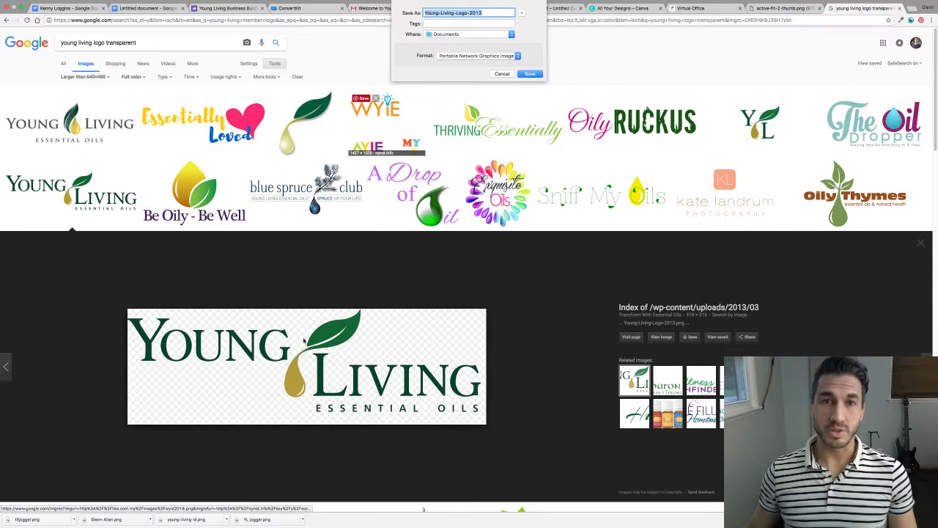
{"action": "left_click", "coordinate": [535, 76]}
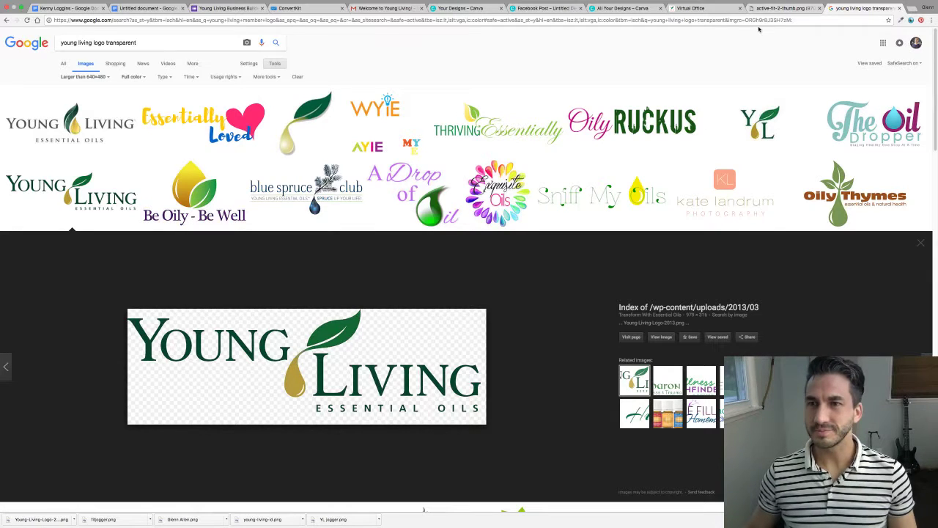
Create a new blank 500 × 500 px Logo design from Marketing Materials.
{"action": "left_click", "coordinate": [549, 8]}
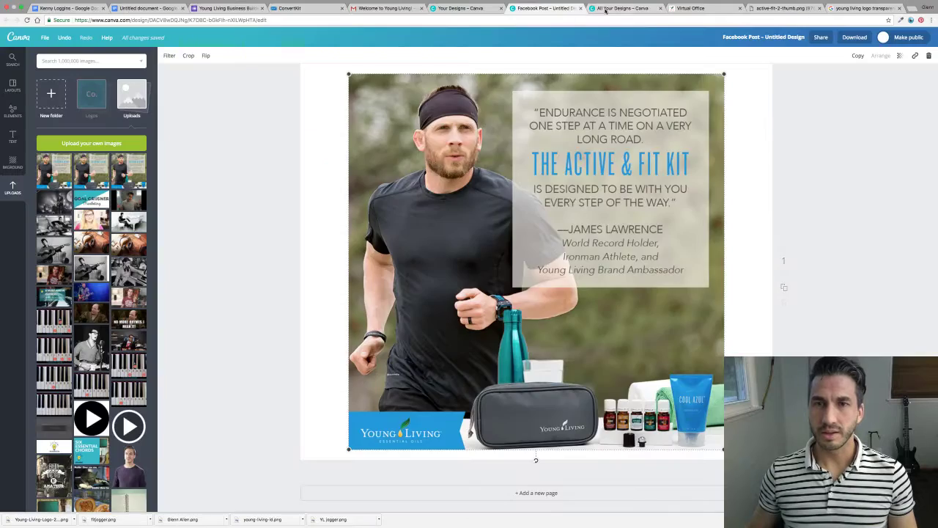
{"action": "left_click", "coordinate": [623, 8]}
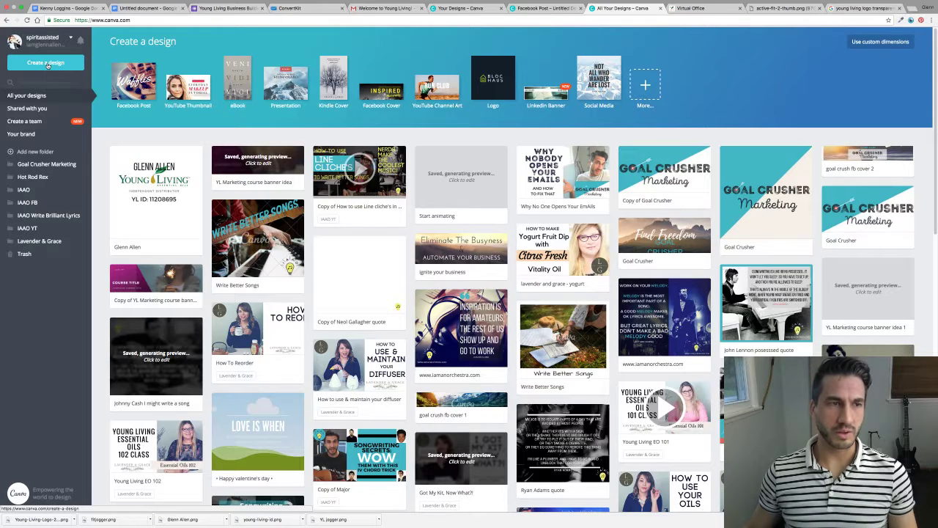
{"action": "left_click", "coordinate": [46, 63]}
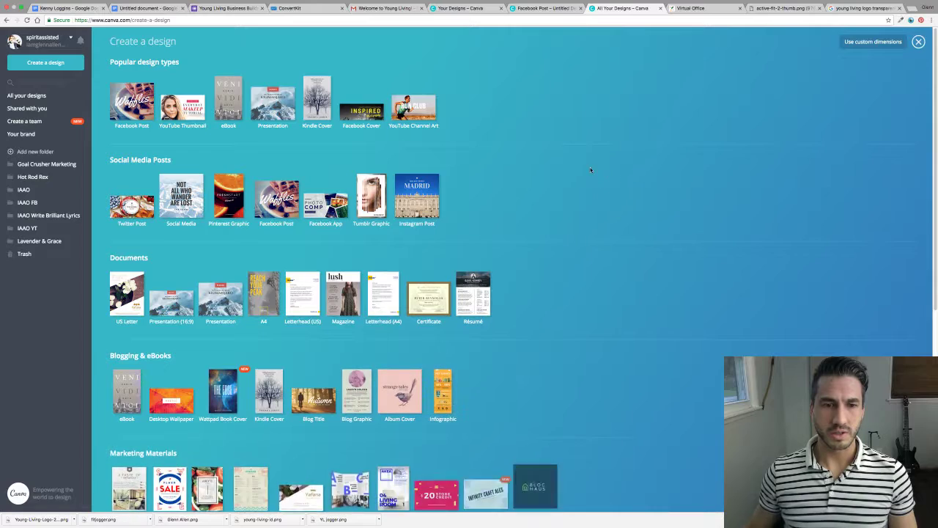
{"action": "scroll", "coordinate": [589, 166], "scroll_direction": "down", "scroll_amount": 3}
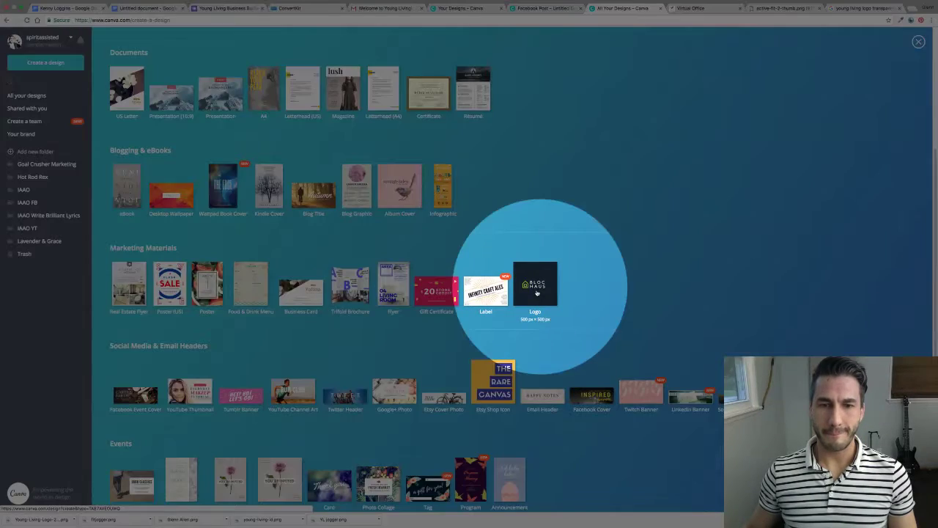
{"action": "left_click", "coordinate": [540, 294]}
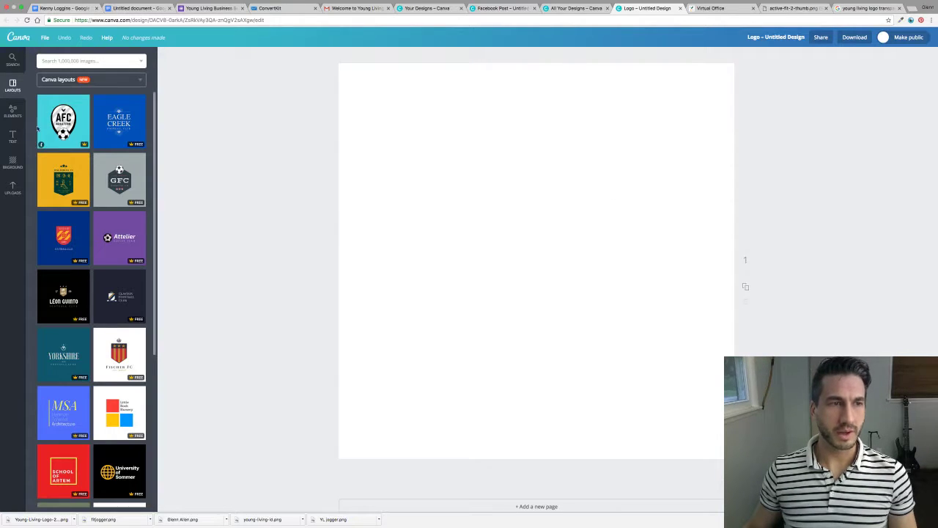
Upload the downloaded Young Living logo file into Canva's Uploads panel.
{"action": "left_click", "coordinate": [14, 112]}
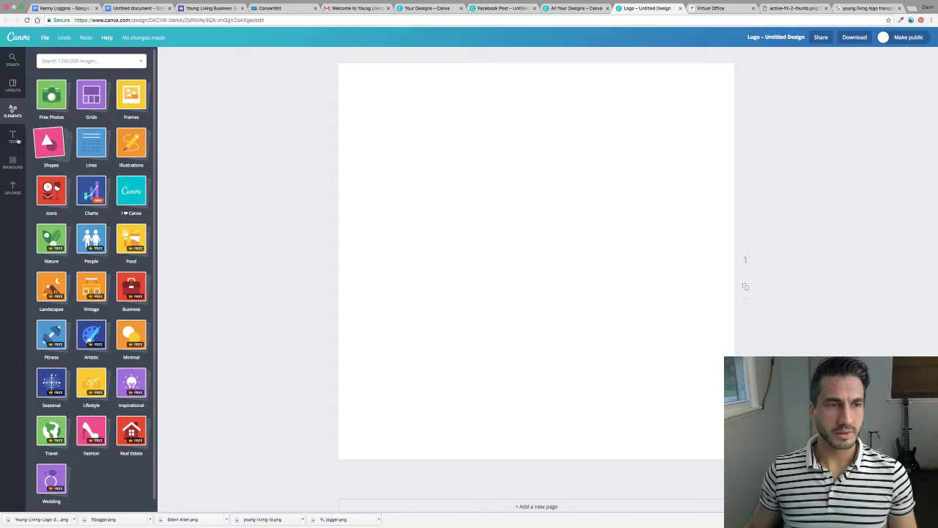
{"action": "left_click", "coordinate": [12, 192]}
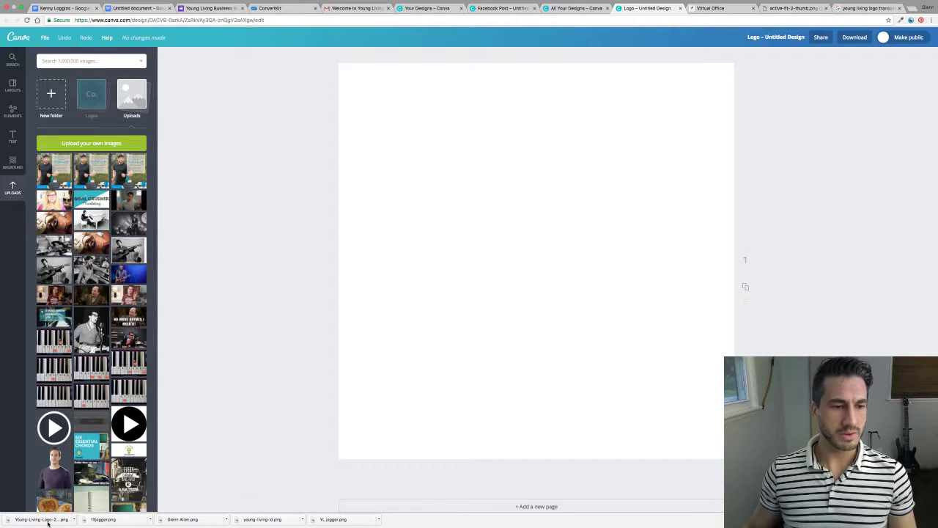
{"action": "left_click_drag", "start_coordinate": [48, 522], "coordinate": [94, 98]}
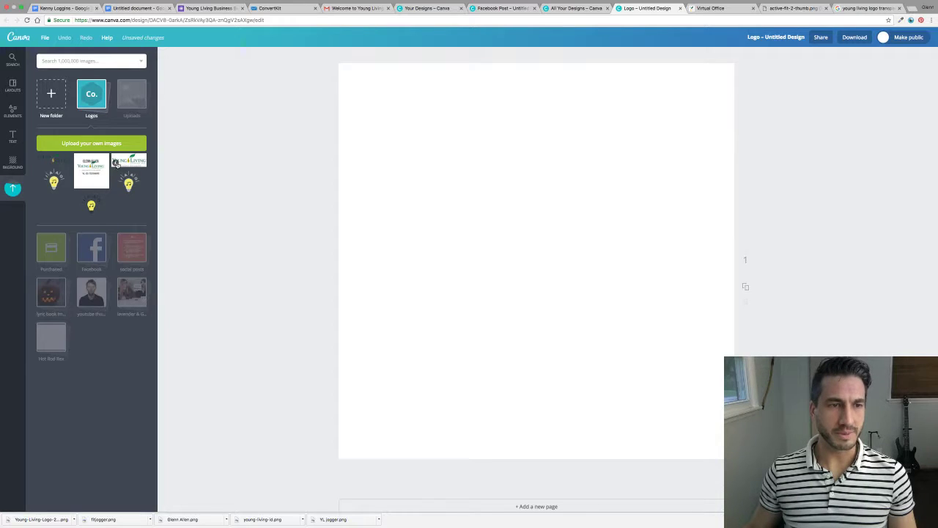
Trash the old young-living-id.png upload and add the new Young Living logo to the page.
{"action": "left_click", "coordinate": [116, 163]}
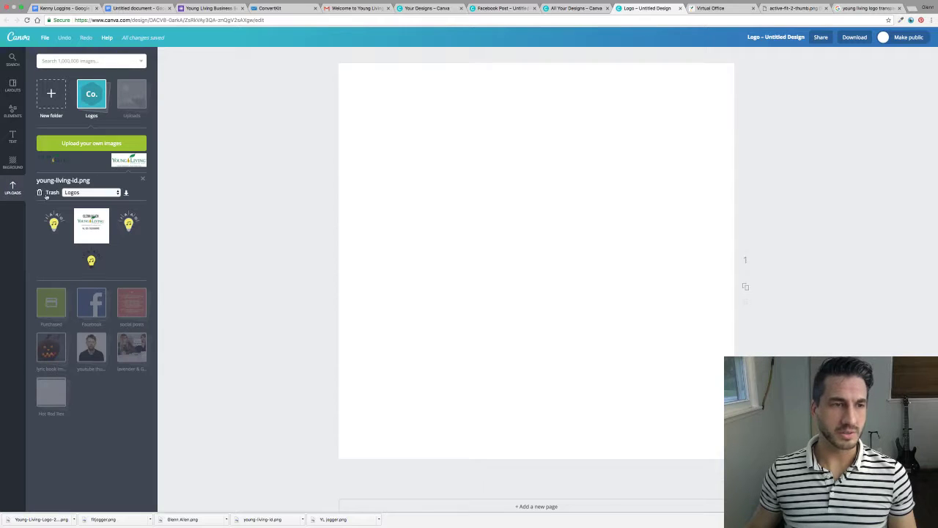
{"action": "left_click", "coordinate": [46, 193]}
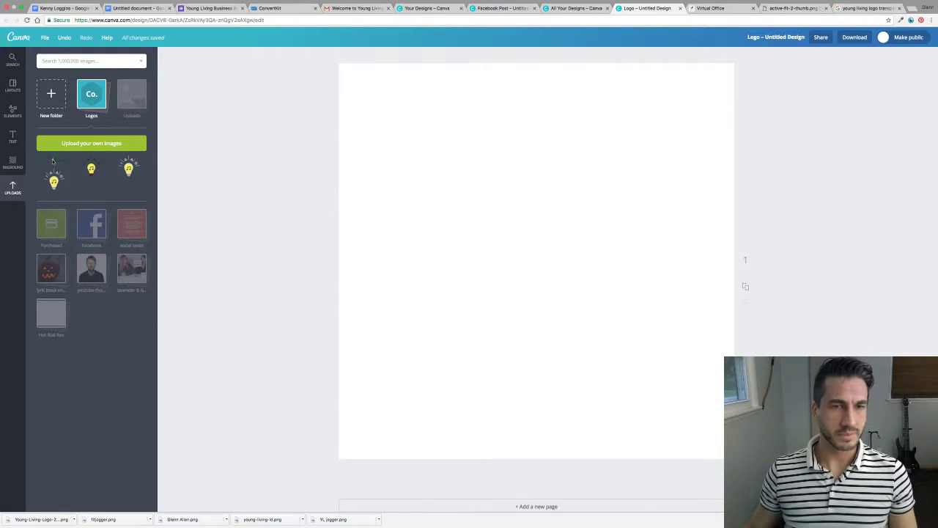
{"action": "left_click", "coordinate": [52, 162]}
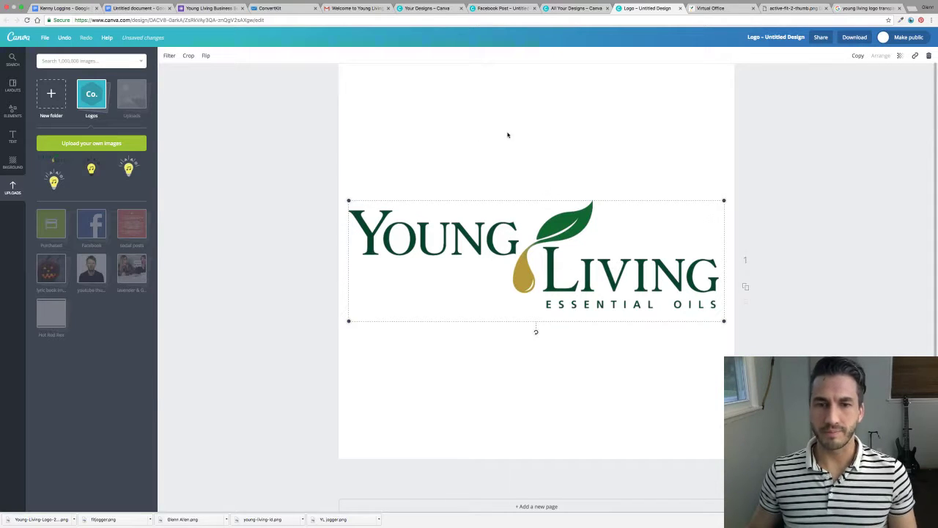
Add a heading with the member's name and move it above the Young Living logo.
{"action": "left_click", "coordinate": [12, 135]}
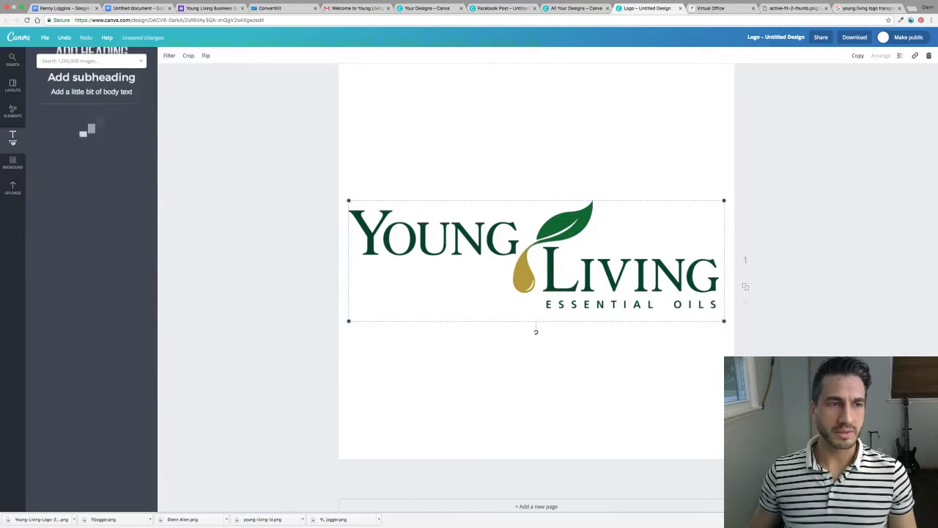
{"action": "left_click", "coordinate": [102, 101]}
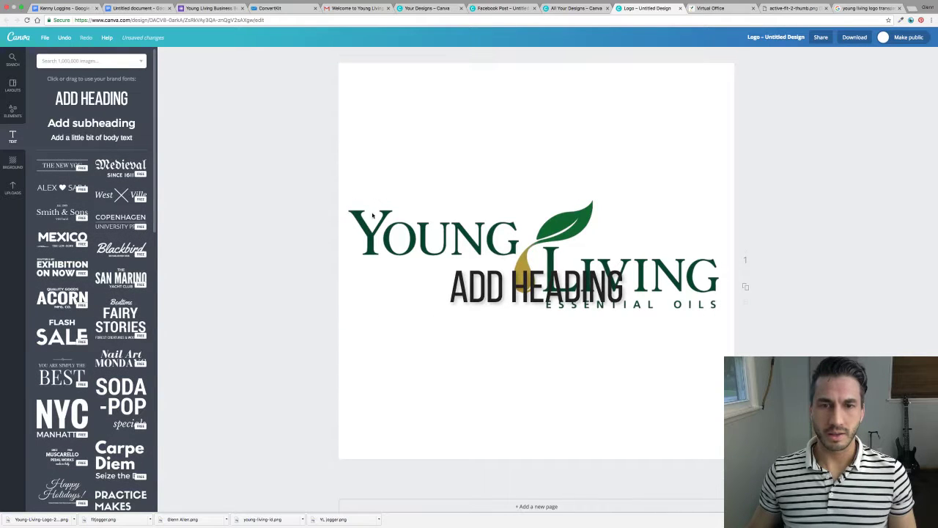
{"action": "double_click", "coordinate": [579, 282]}
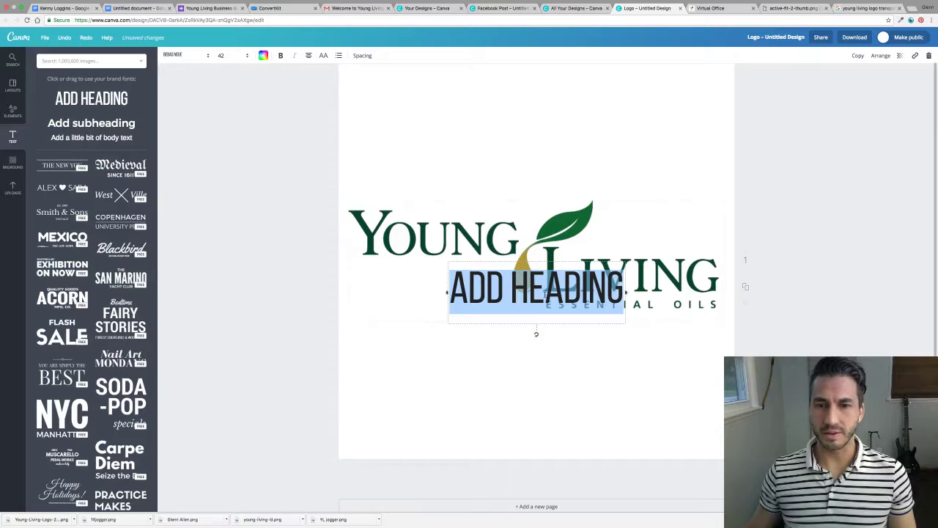
{"action": "left_click", "coordinate": [543, 289]}
{"action": "left_click_drag", "start_coordinate": [543, 290], "coordinate": [546, 121]}
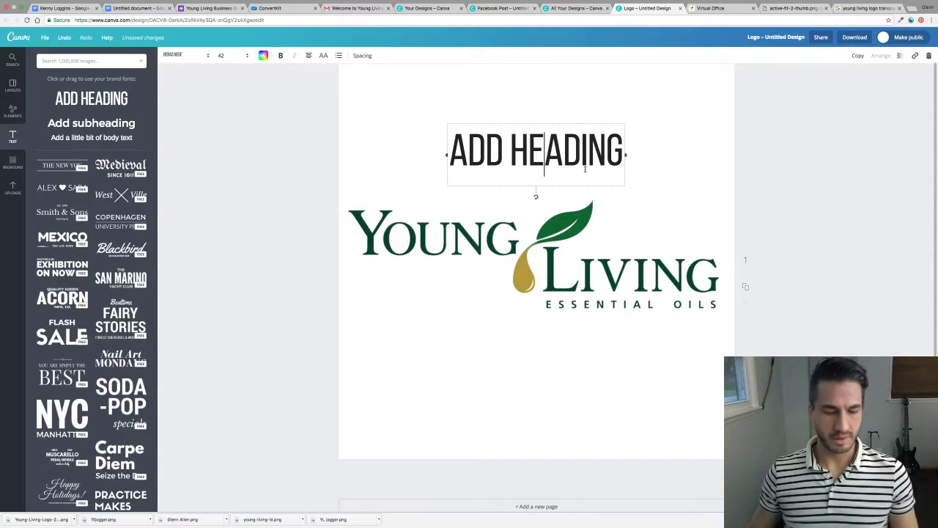
{"action": "key", "text": "super+a"}
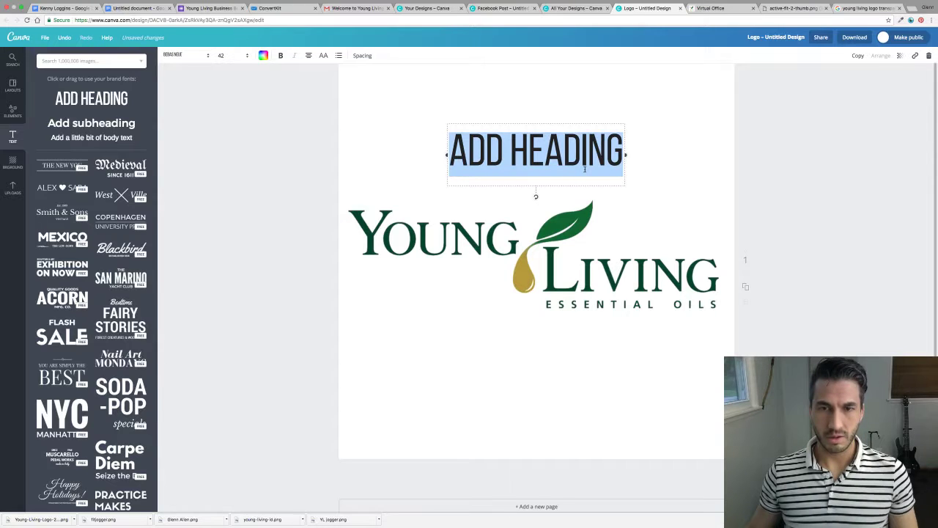
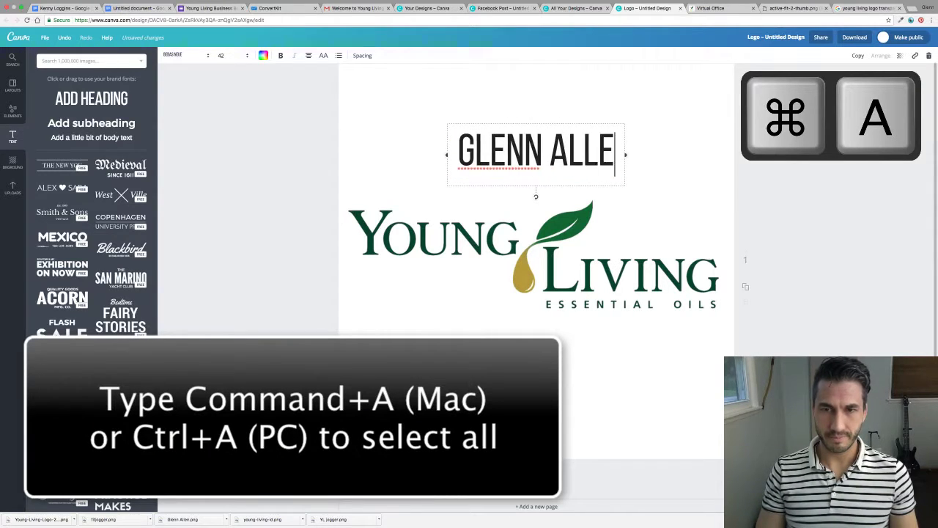
Add a second heading reading 'YL ID:' below the logo, then switch to Gmail.
{"action": "left_click", "coordinate": [82, 102]}
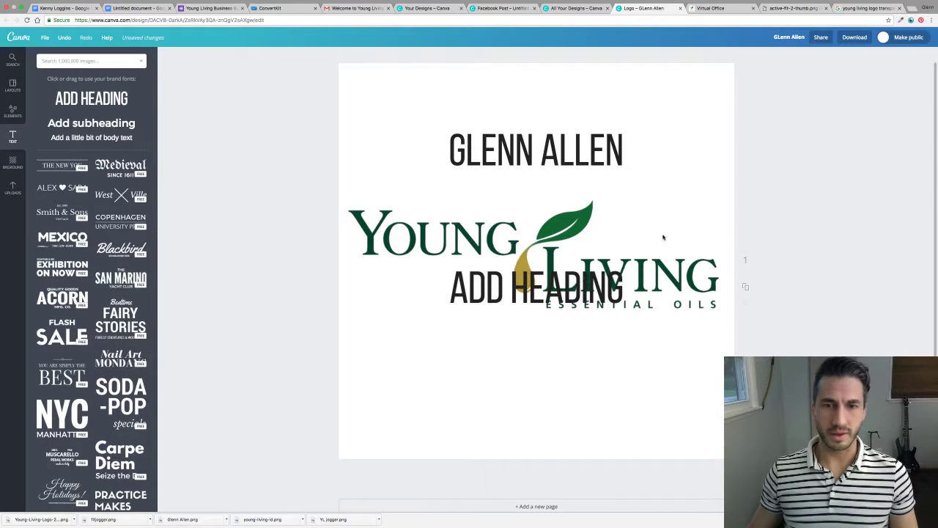
{"action": "left_click_drag", "start_coordinate": [544, 253], "coordinate": [540, 311]}
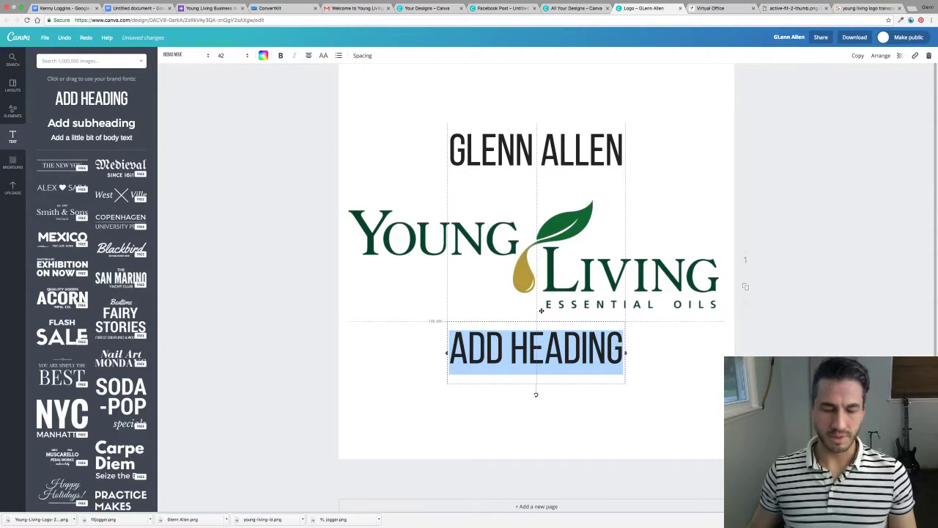
{"action": "left_click_drag", "start_coordinate": [541, 310], "coordinate": [541, 311]}
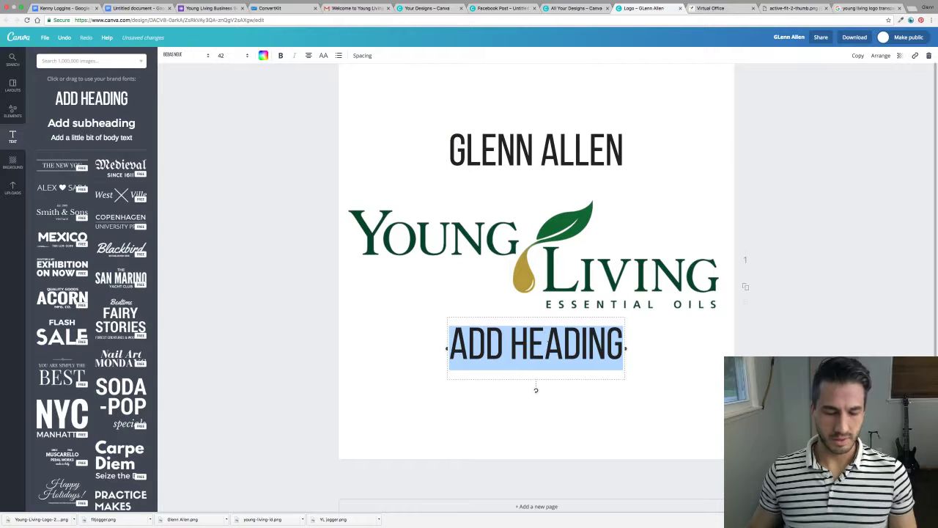
{"action": "type", "text": "YL "}
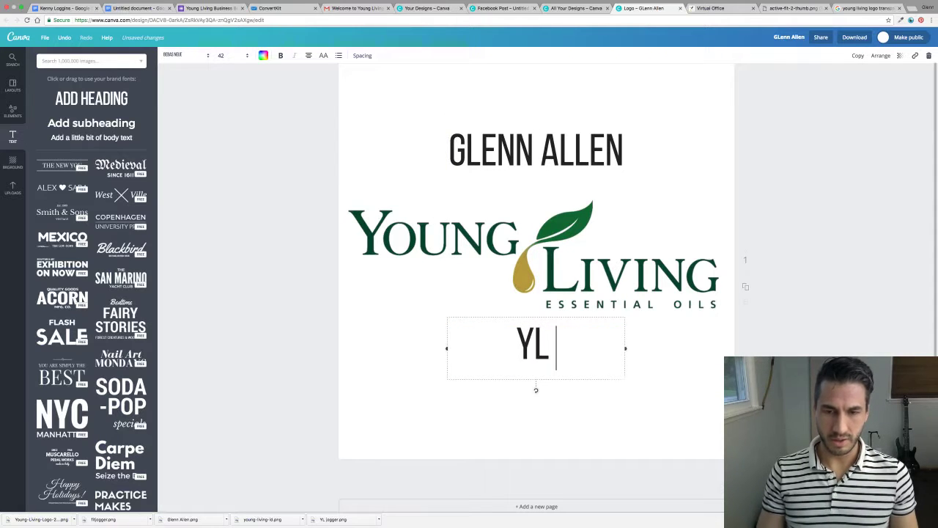
{"action": "type", "text": "ID:"}
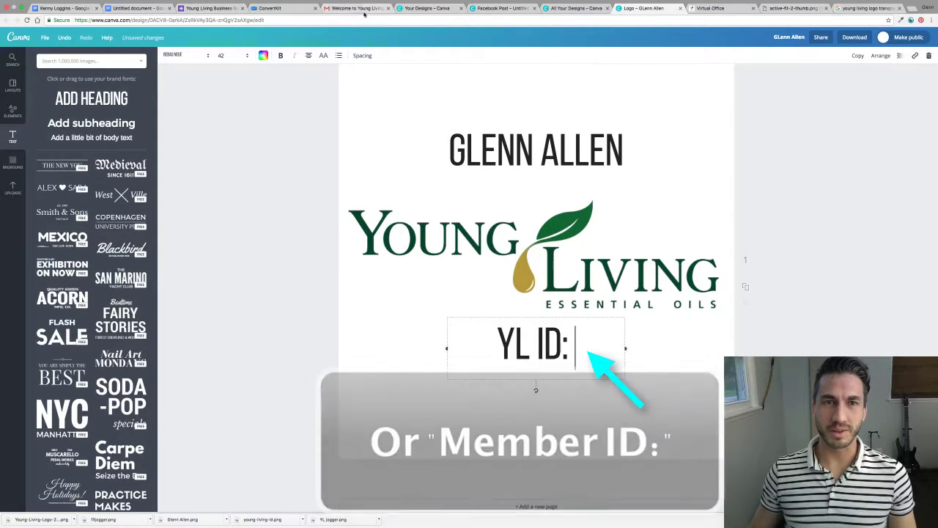
{"action": "left_click", "coordinate": [359, 9]}
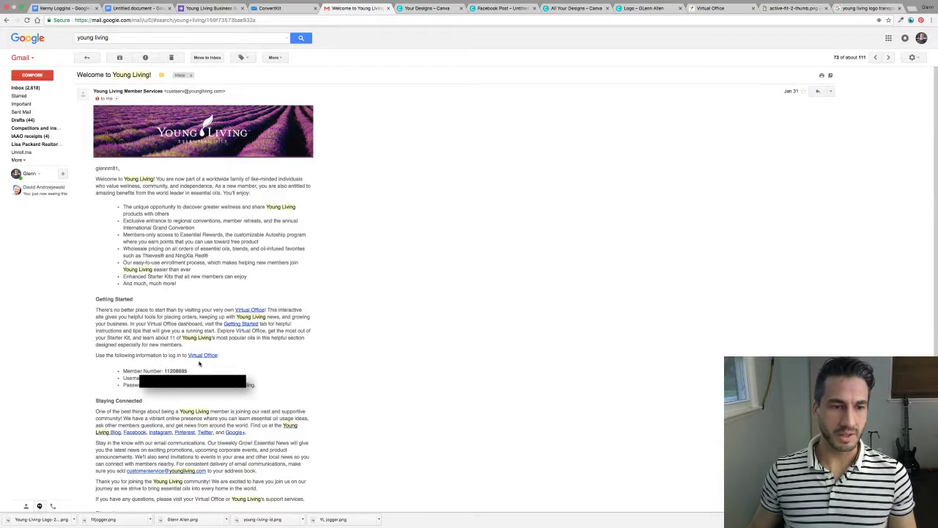
Copy the member number from the welcome email and return to the Canva tab.
{"action": "left_click_drag", "start_coordinate": [188, 372], "coordinate": [167, 371]}
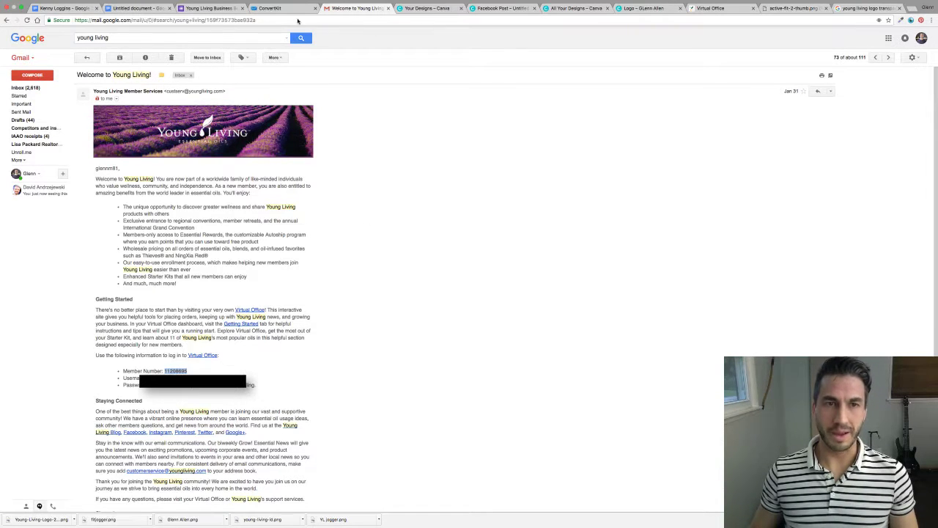
{"action": "mouse_move", "coordinate": [286, 3]}
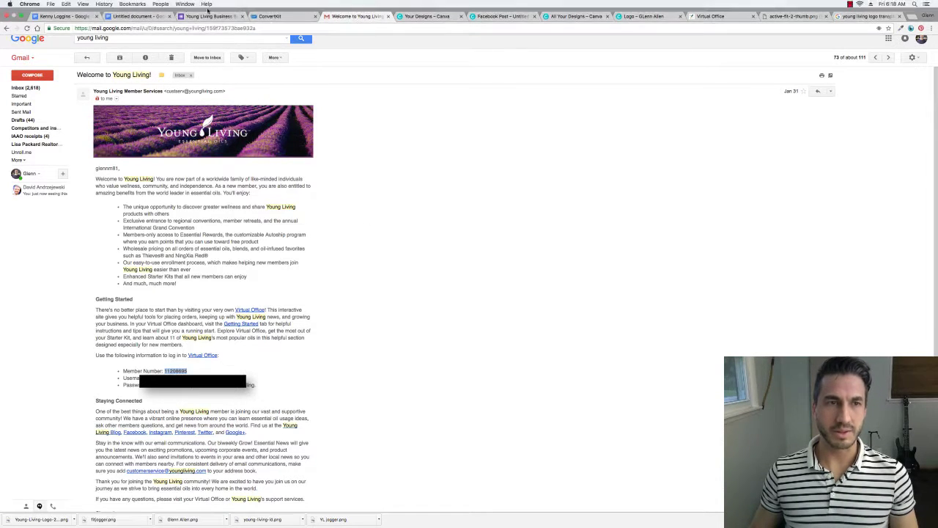
{"action": "left_click", "coordinate": [71, 16]}
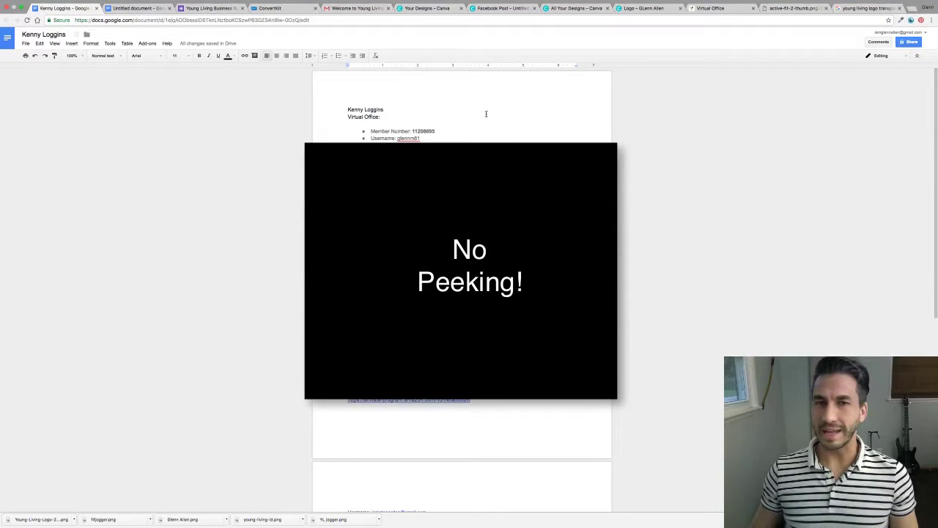
{"action": "left_click", "coordinate": [711, 9]}
{"action": "left_click", "coordinate": [656, 9]}
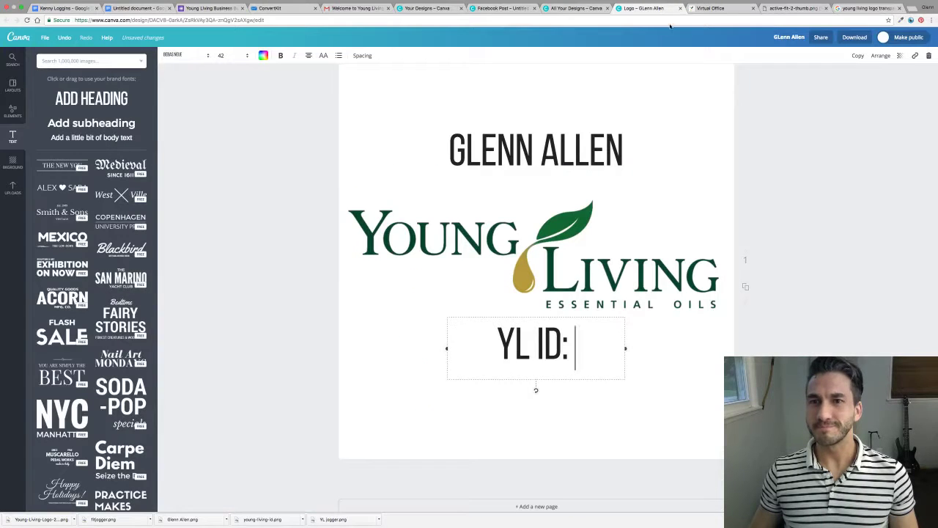
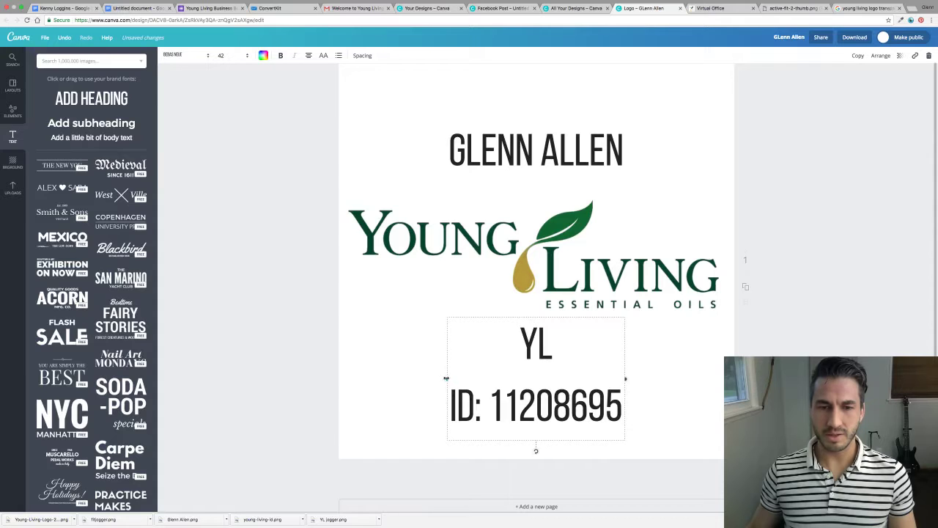
Paste the member number after 'YL ID:', widen the line to one row and centre it under the logo.
{"action": "left_click_drag", "start_coordinate": [446, 378], "coordinate": [361, 378]}
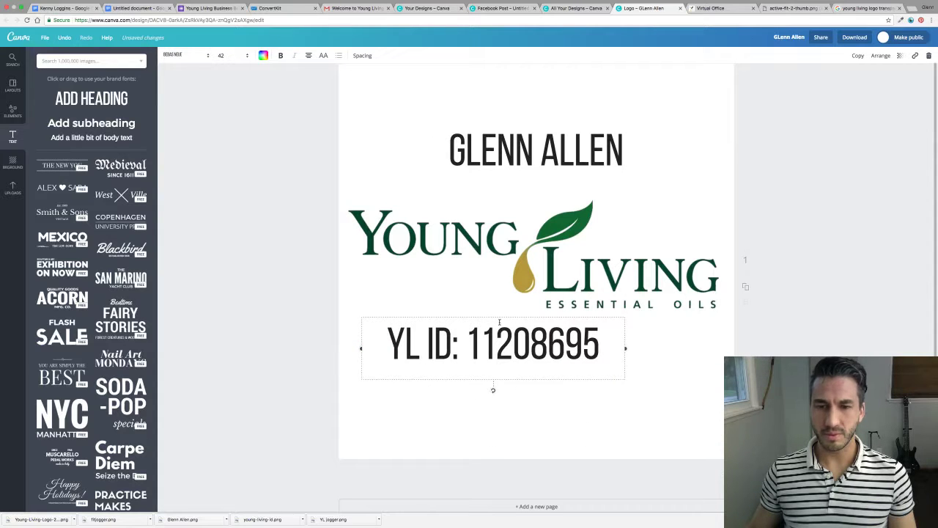
{"action": "left_click_drag", "start_coordinate": [494, 313], "coordinate": [535, 316]}
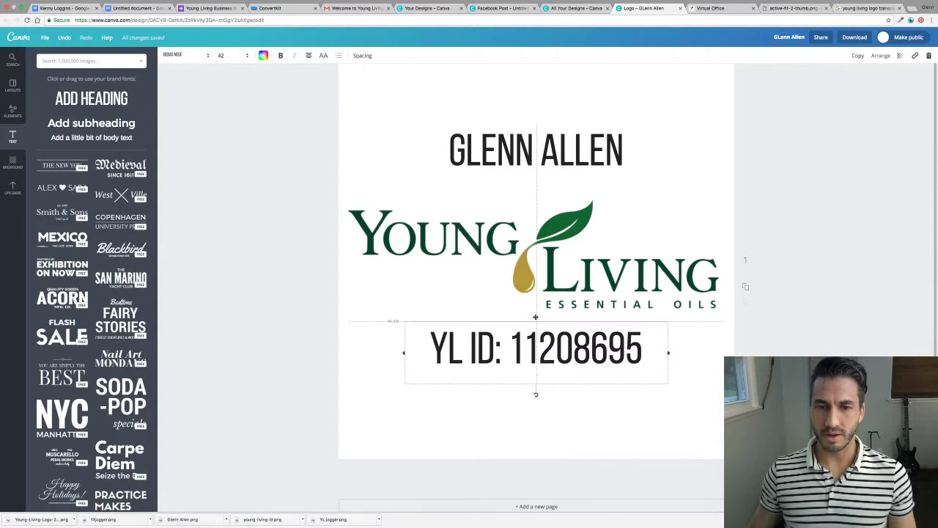
{"action": "left_click", "coordinate": [604, 411]}
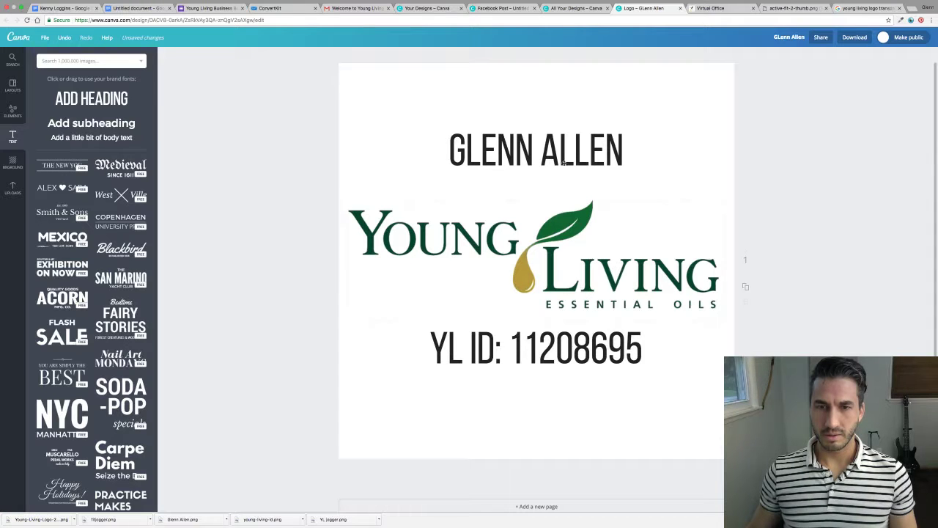
Move the name heading and the ID line closer to the logo.
{"action": "left_click", "coordinate": [549, 125]}
{"action": "left_click_drag", "start_coordinate": [548, 122], "coordinate": [548, 150]}
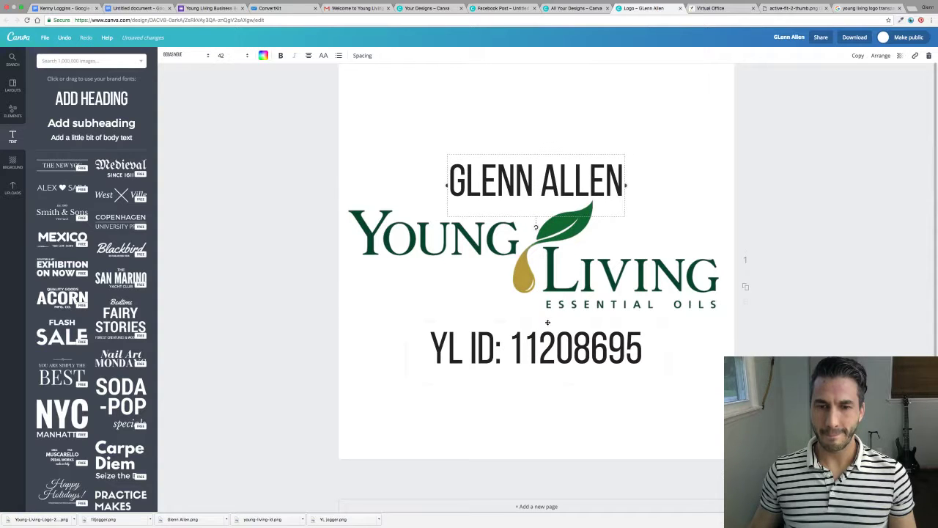
{"action": "left_click", "coordinate": [548, 317]}
{"action": "left_click_drag", "start_coordinate": [547, 317], "coordinate": [547, 309]}
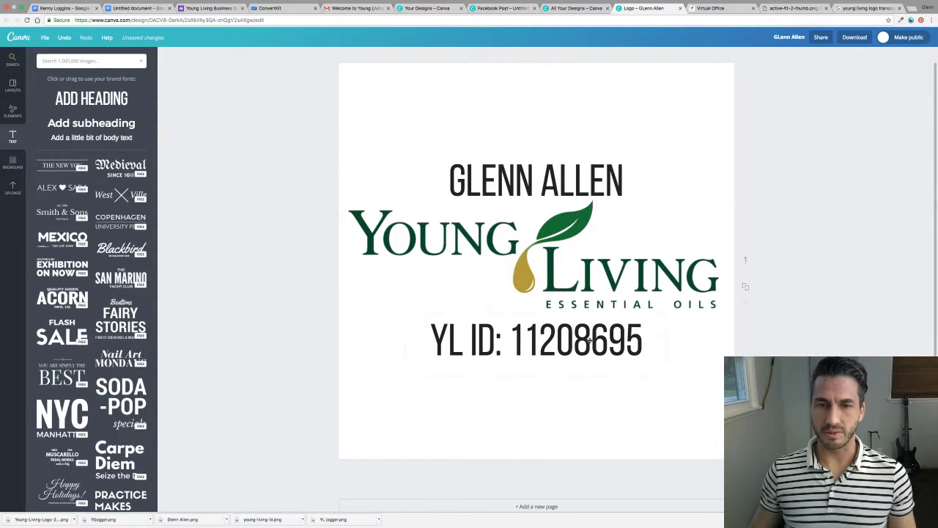
{"action": "left_click", "coordinate": [548, 248]}
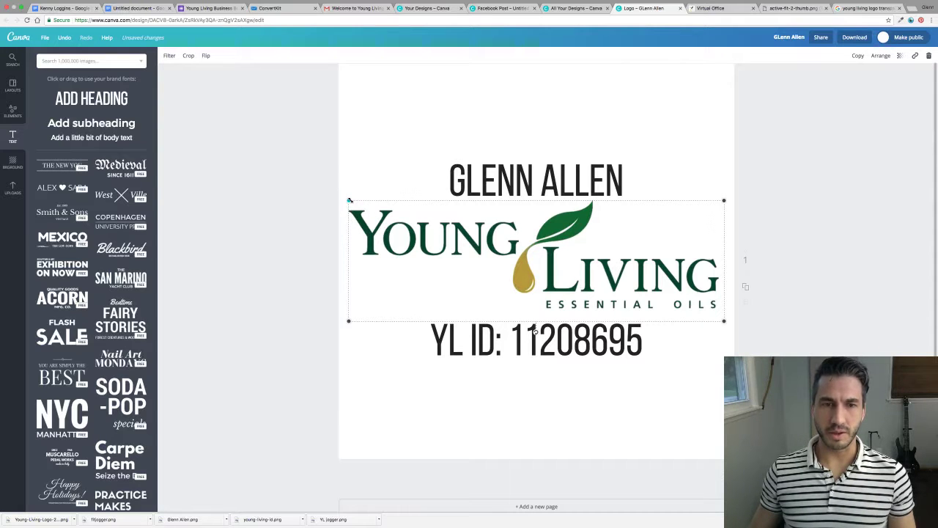
Try shrinking and moving the logo and text, then undo those changes.
{"action": "left_click_drag", "start_coordinate": [350, 200], "coordinate": [455, 259]}
{"action": "left_click_drag", "start_coordinate": [596, 289], "coordinate": [542, 272]}
{"action": "left_click_drag", "start_coordinate": [542, 325], "coordinate": [543, 308]}
{"action": "left_click_drag", "start_coordinate": [551, 174], "coordinate": [538, 195]}
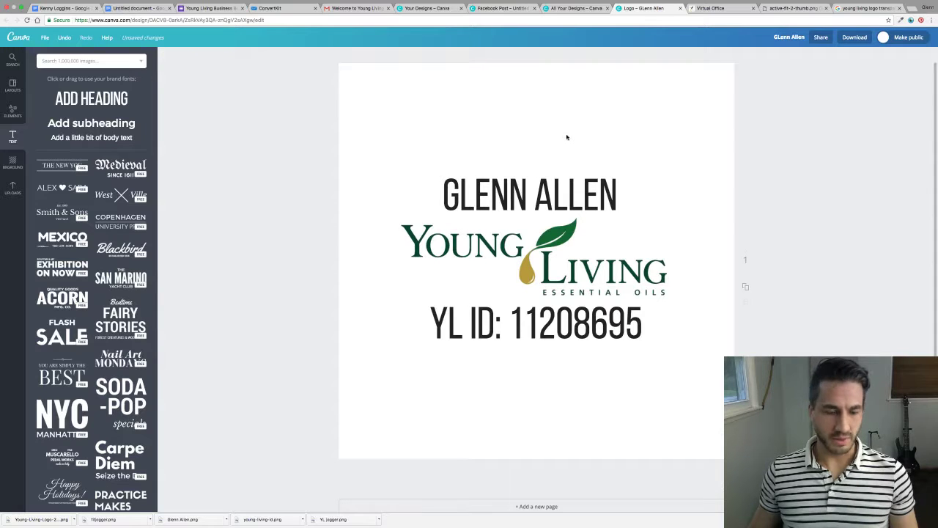
{"action": "key", "text": "super+z"}
{"action": "key", "text": "super+z"}
{"action": "key", "text": "super+z"}
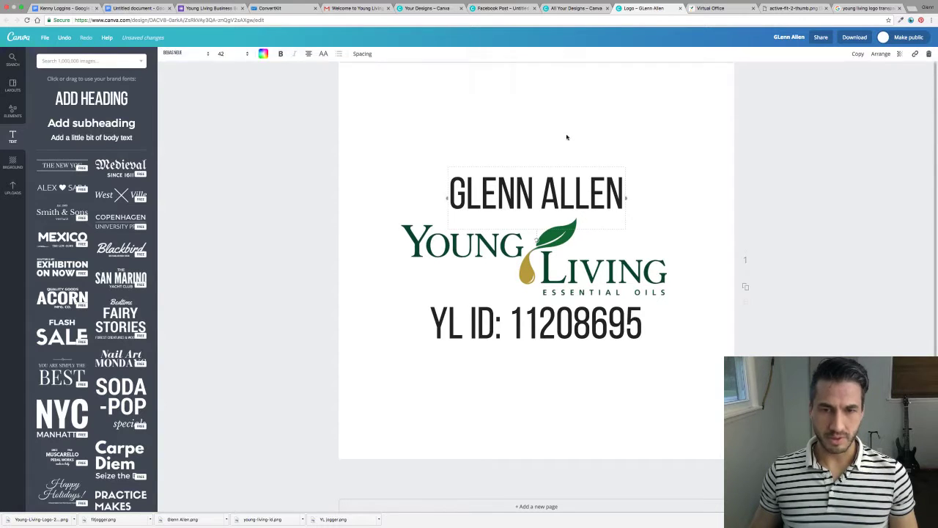
{"action": "key", "text": "super+z"}
{"action": "key", "text": "super+z"}
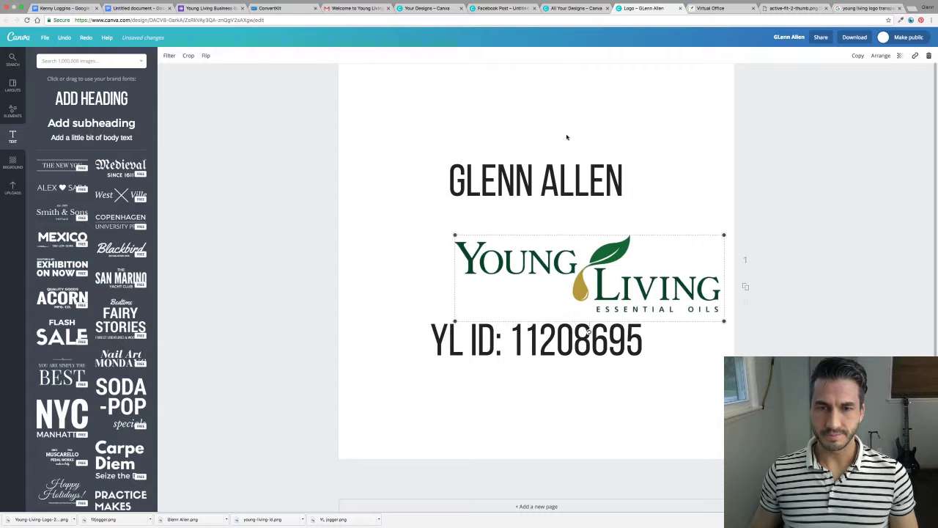
Enlarge the name heading to size 64, widen its box and place it above the logo.
{"action": "left_click", "coordinate": [553, 173]}
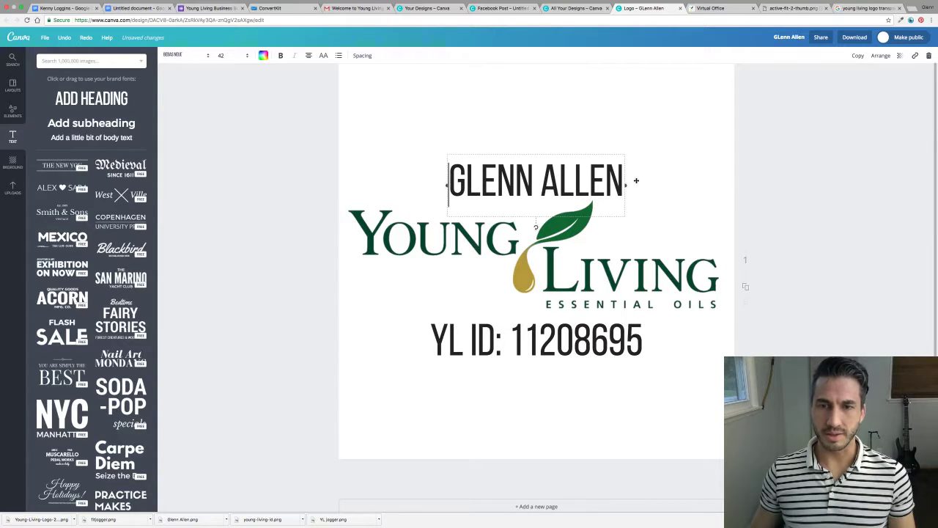
{"action": "left_click", "coordinate": [226, 56]}
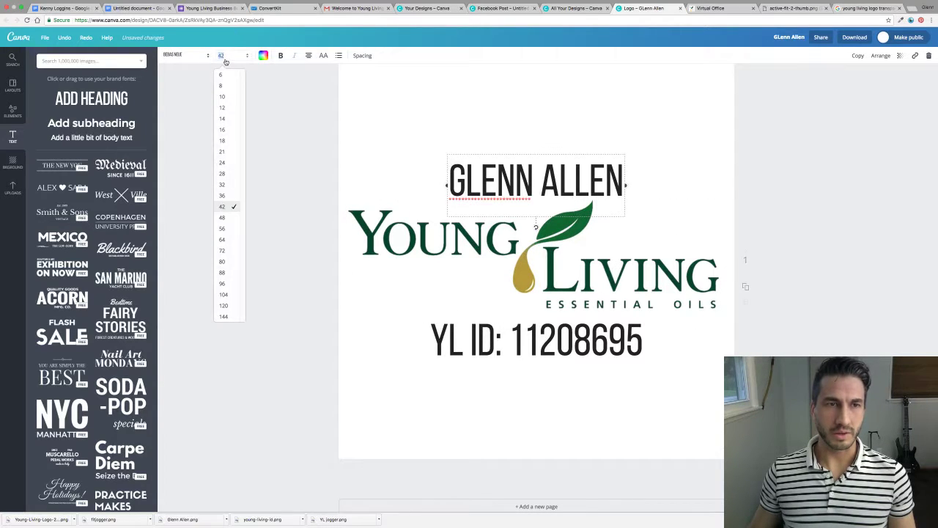
{"action": "left_click", "coordinate": [223, 239]}
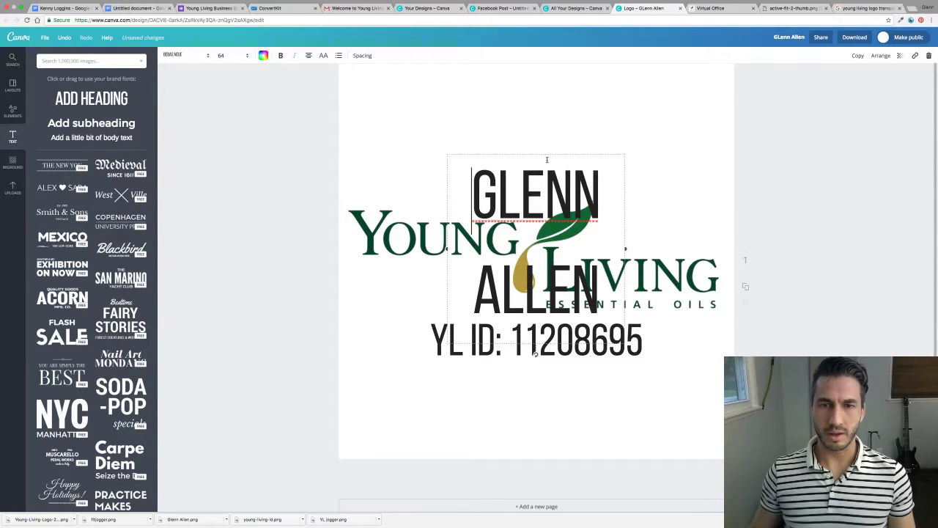
{"action": "left_click_drag", "start_coordinate": [546, 154], "coordinate": [533, 85]}
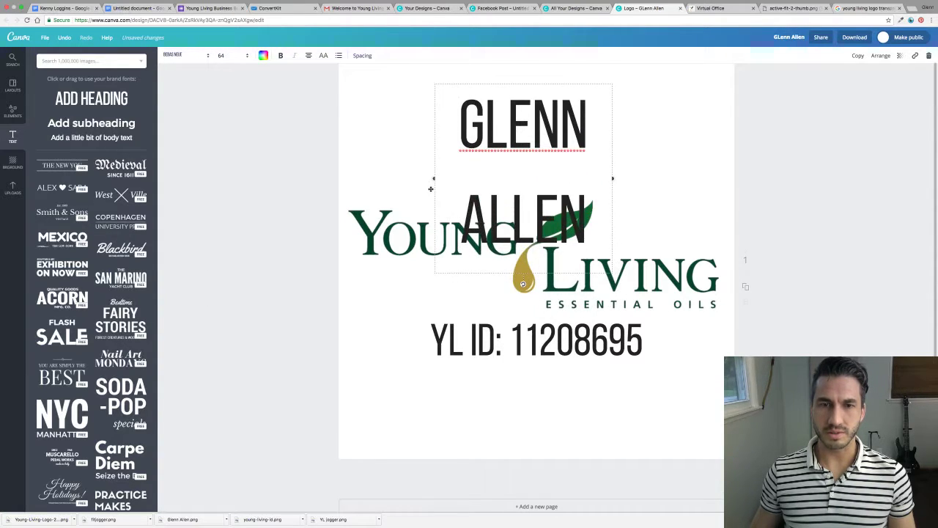
{"action": "left_click_drag", "start_coordinate": [433, 178], "coordinate": [339, 188]}
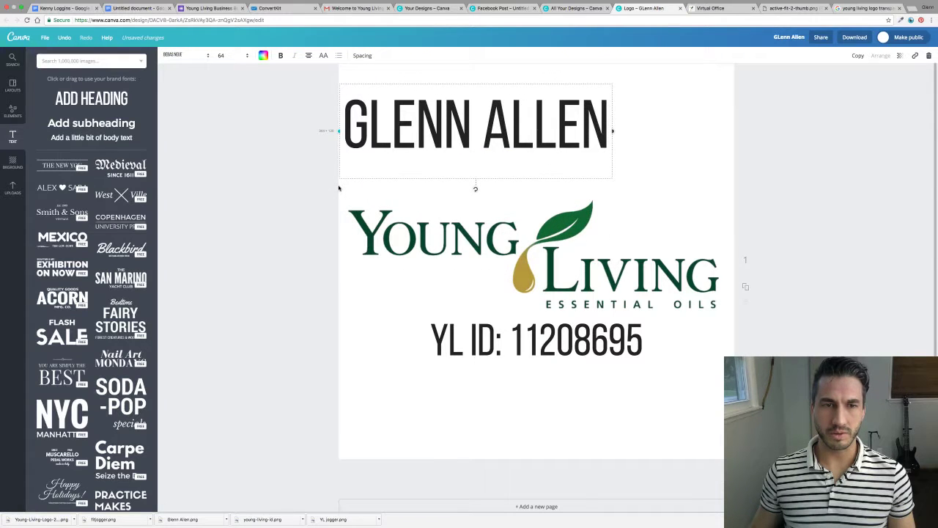
{"action": "left_click_drag", "start_coordinate": [486, 87], "coordinate": [535, 129]}
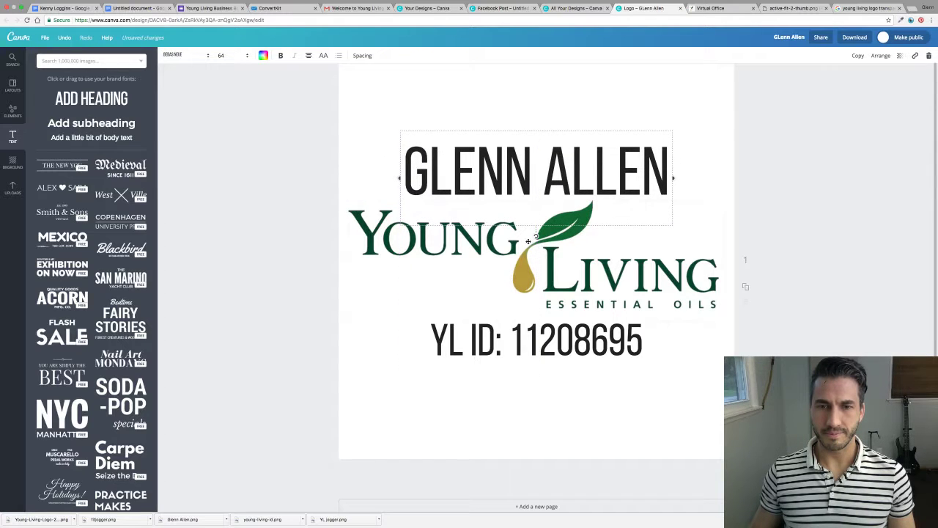
{"action": "left_click", "coordinate": [540, 349]}
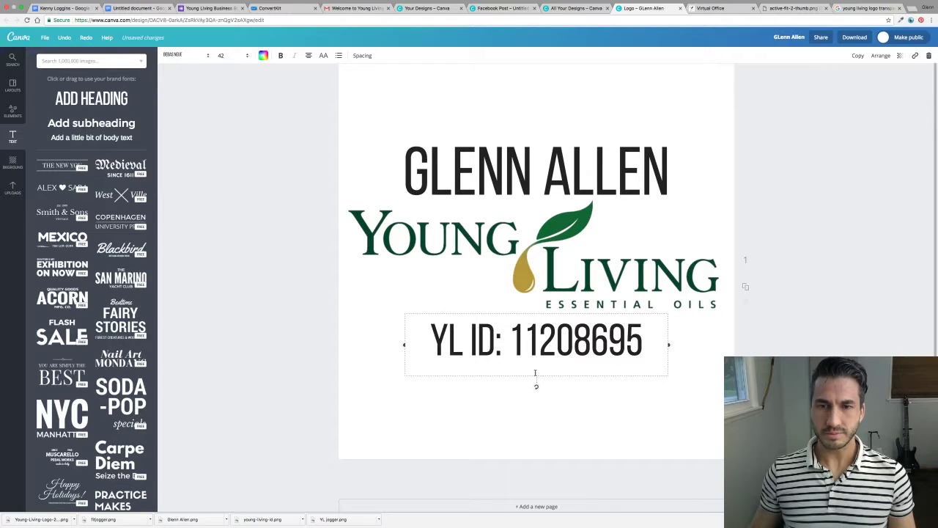
{"action": "left_click_drag", "start_coordinate": [541, 139], "coordinate": [540, 132]}
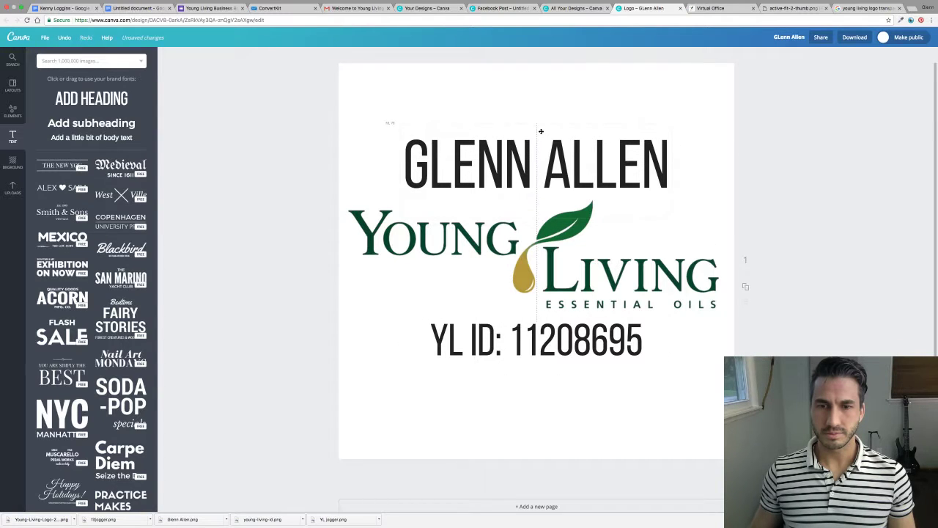
Widen the member ID text box and set its font size to 56.
{"action": "left_click", "coordinate": [540, 348]}
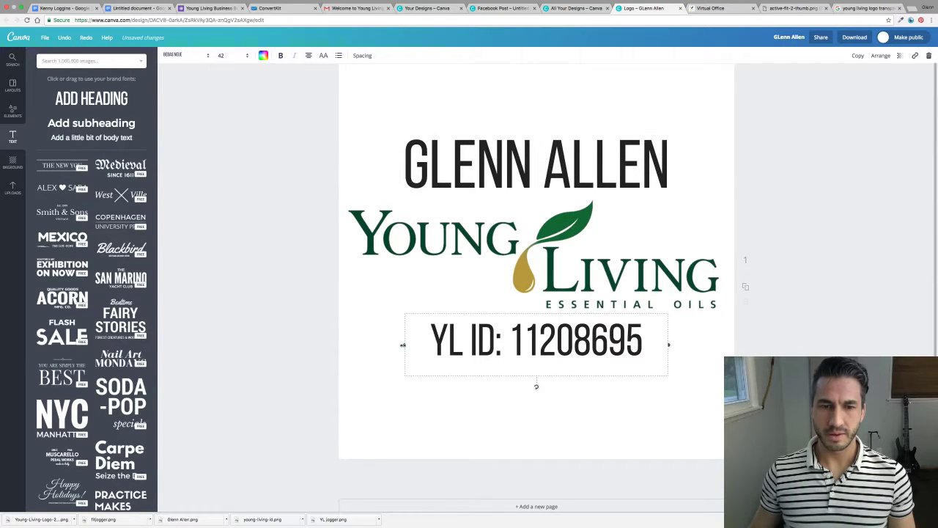
{"action": "left_click_drag", "start_coordinate": [373, 346], "coordinate": [335, 344]}
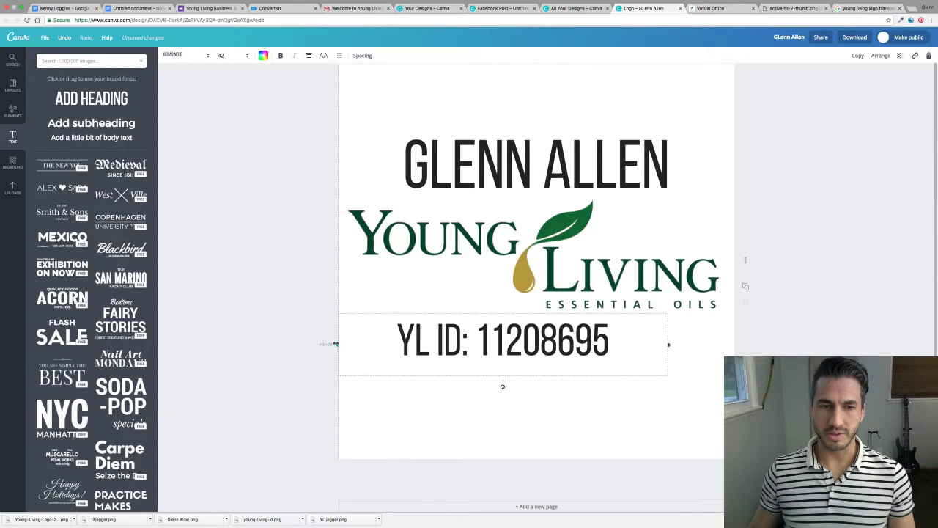
{"action": "left_click_drag", "start_coordinate": [669, 345], "coordinate": [726, 346]}
{"action": "left_click", "coordinate": [649, 341]}
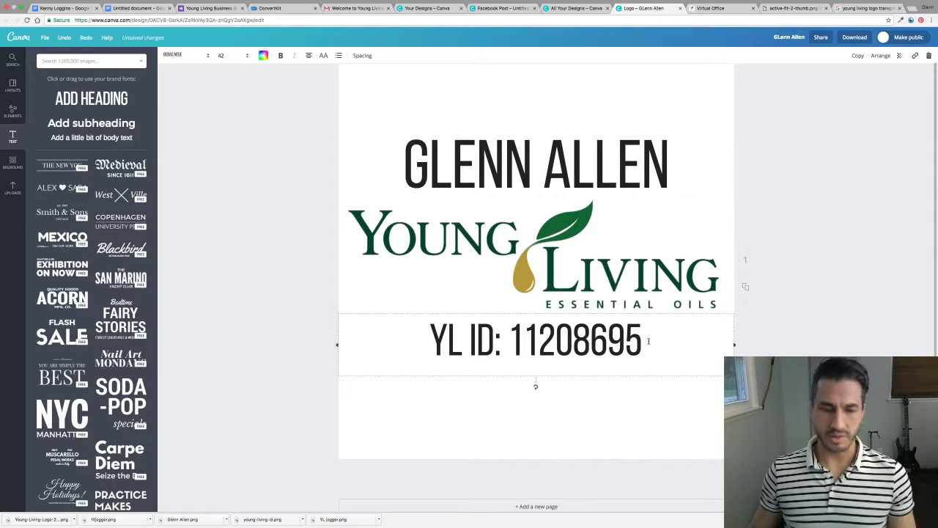
{"action": "key", "text": "super+a"}
{"action": "left_click", "coordinate": [224, 56]}
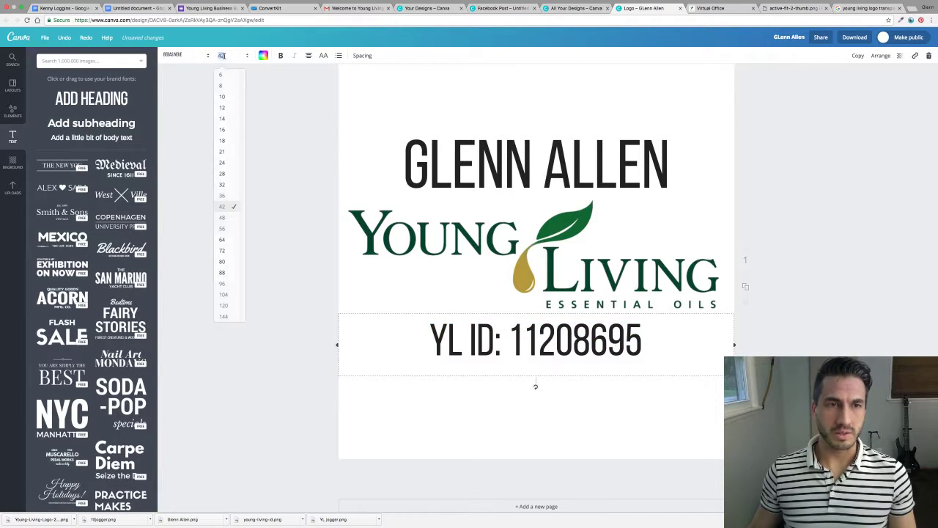
{"action": "left_click", "coordinate": [224, 240]}
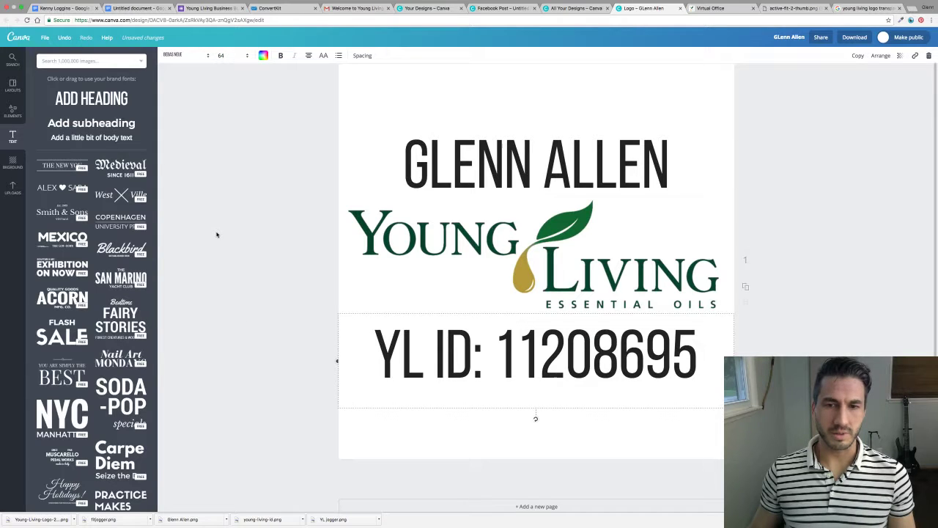
{"action": "left_click", "coordinate": [326, 106]}
{"action": "left_click", "coordinate": [405, 165]}
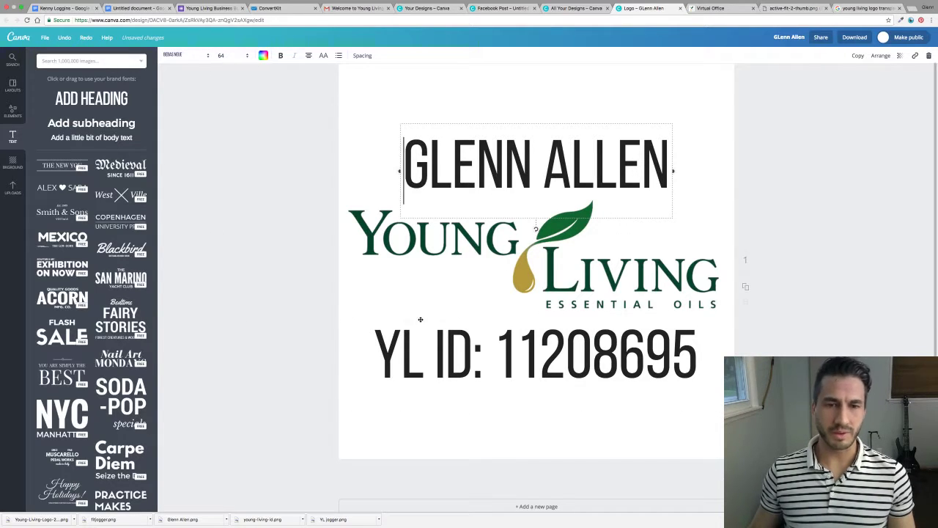
{"action": "left_click", "coordinate": [446, 345]}
{"action": "left_click", "coordinate": [221, 56]}
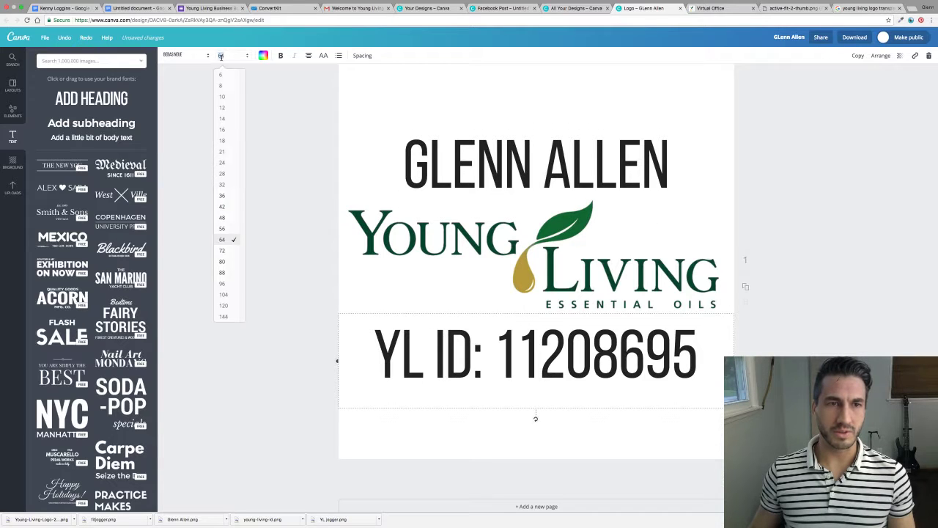
{"action": "left_click", "coordinate": [223, 230]}
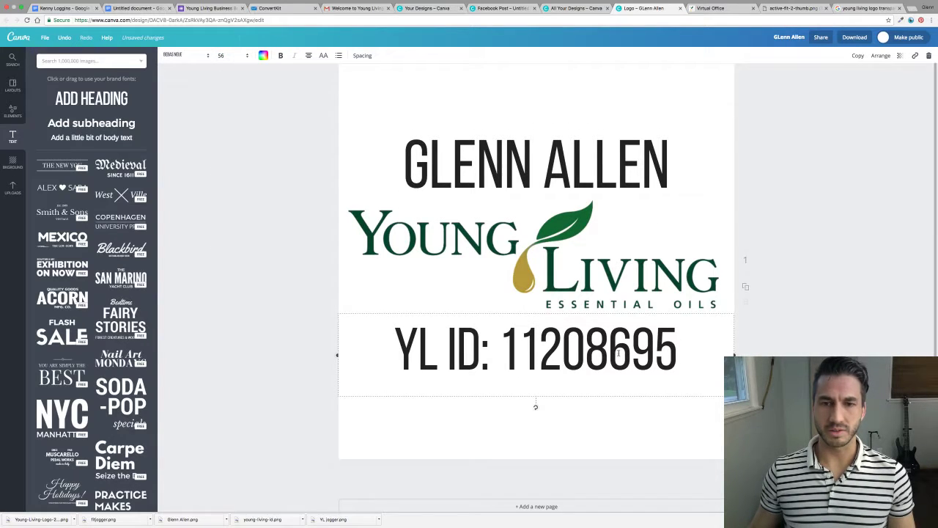
{"action": "left_click", "coordinate": [879, 251]}
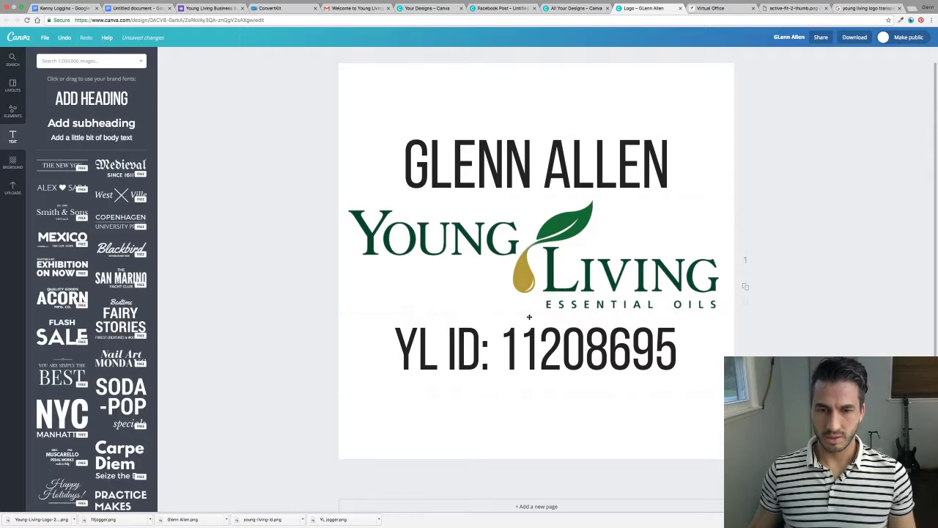
Nudge the name, logo and member ID line into an evenly spaced, centred stack.
{"action": "left_click_drag", "start_coordinate": [529, 316], "coordinate": [529, 305]}
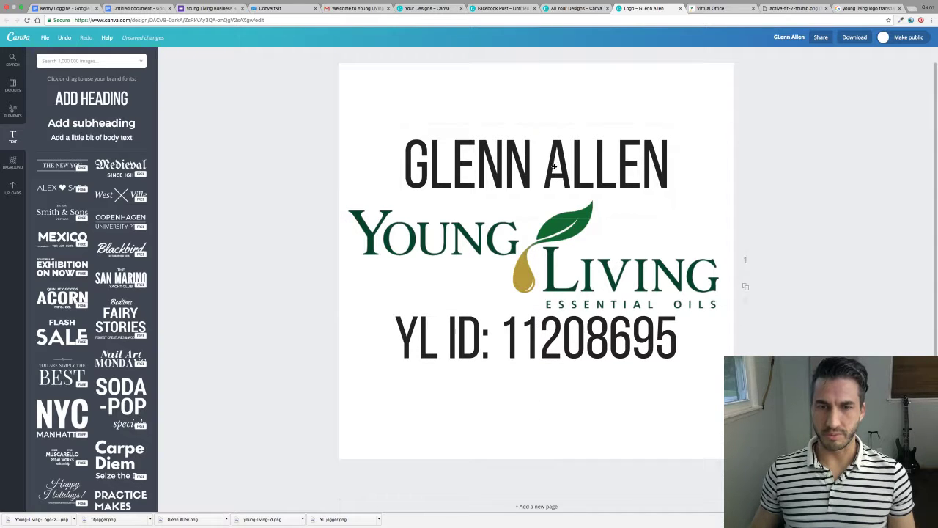
{"action": "left_click_drag", "start_coordinate": [554, 167], "coordinate": [554, 174]}
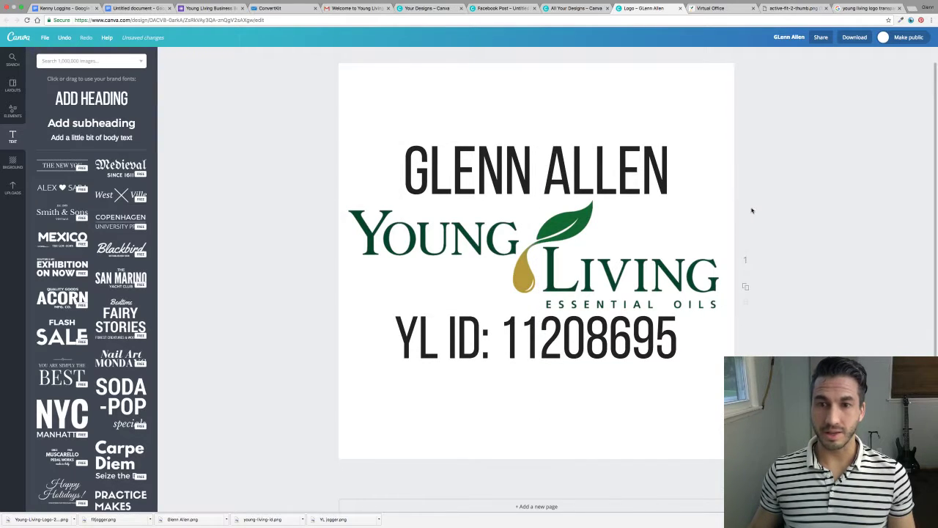
{"action": "left_click_drag", "start_coordinate": [591, 273], "coordinate": [590, 276]}
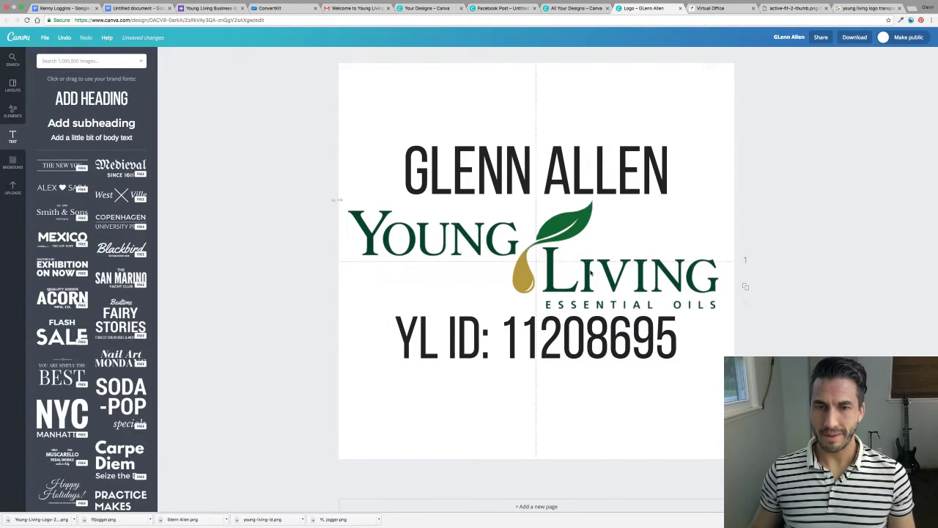
{"action": "left_click_drag", "start_coordinate": [575, 188], "coordinate": [575, 194]}
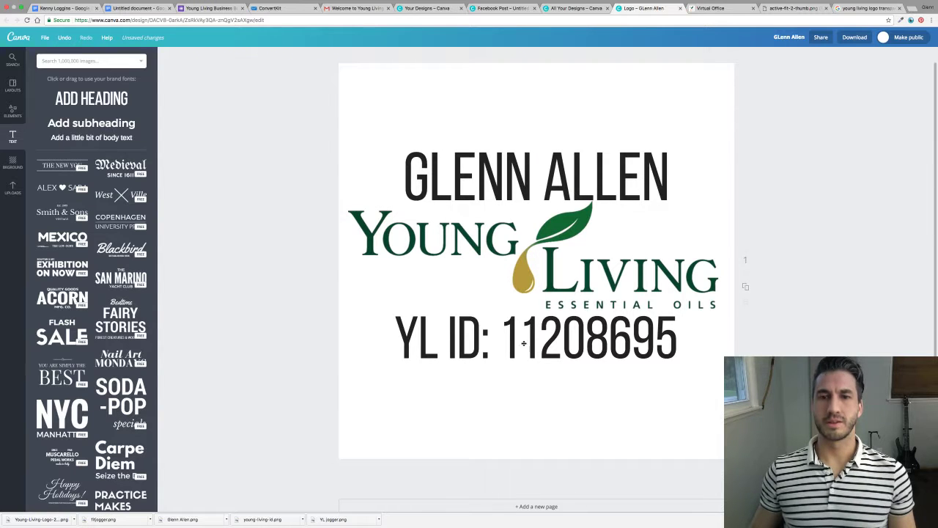
{"action": "left_click_drag", "start_coordinate": [537, 357], "coordinate": [537, 363]}
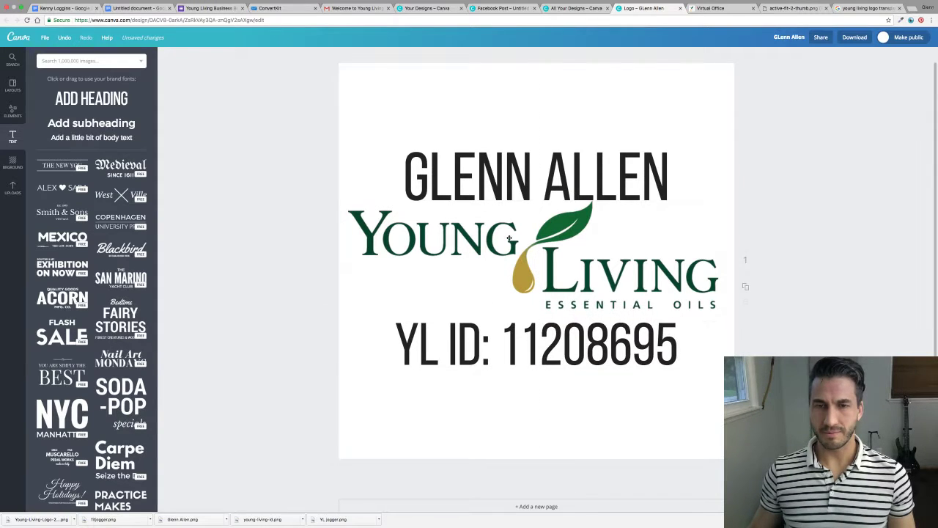
{"action": "left_click_drag", "start_coordinate": [546, 188], "coordinate": [546, 184]}
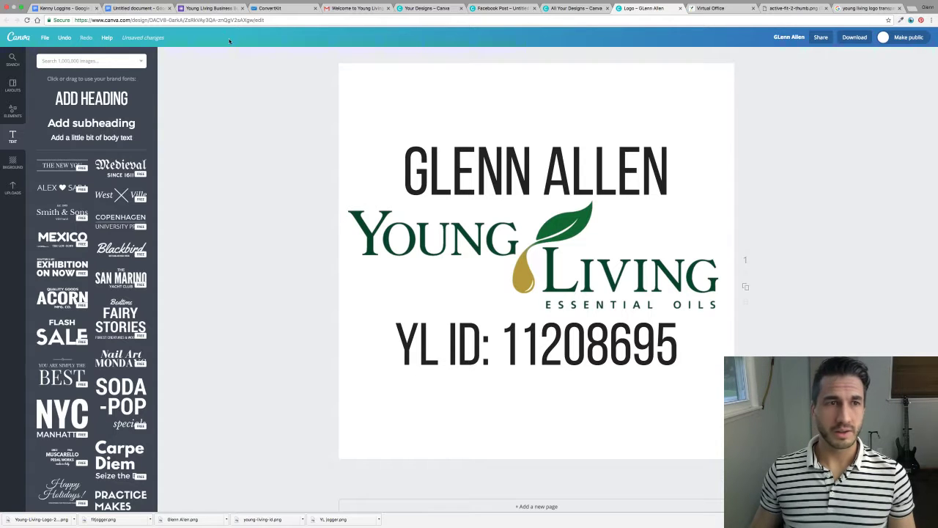
Rename the design to 'YL Member ID badge'.
{"action": "left_click", "coordinate": [788, 36]}
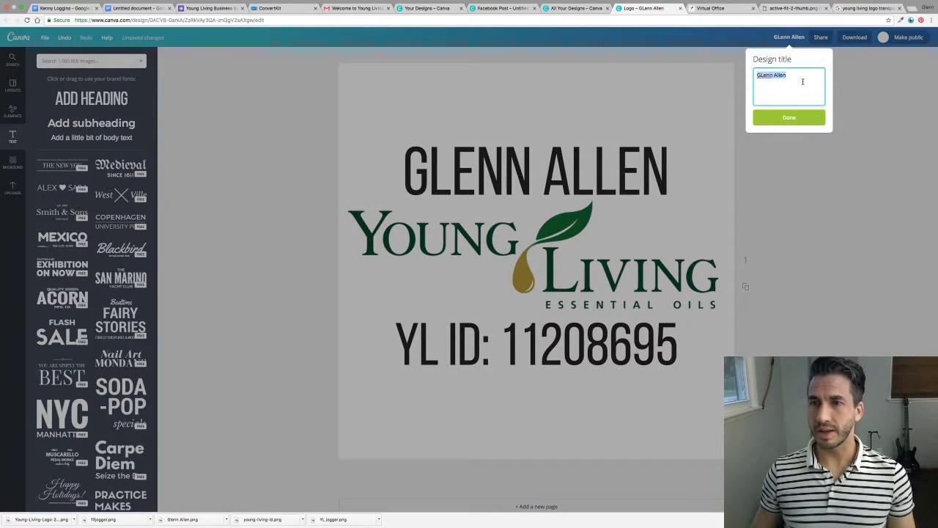
{"action": "key", "text": "BackSpace"}
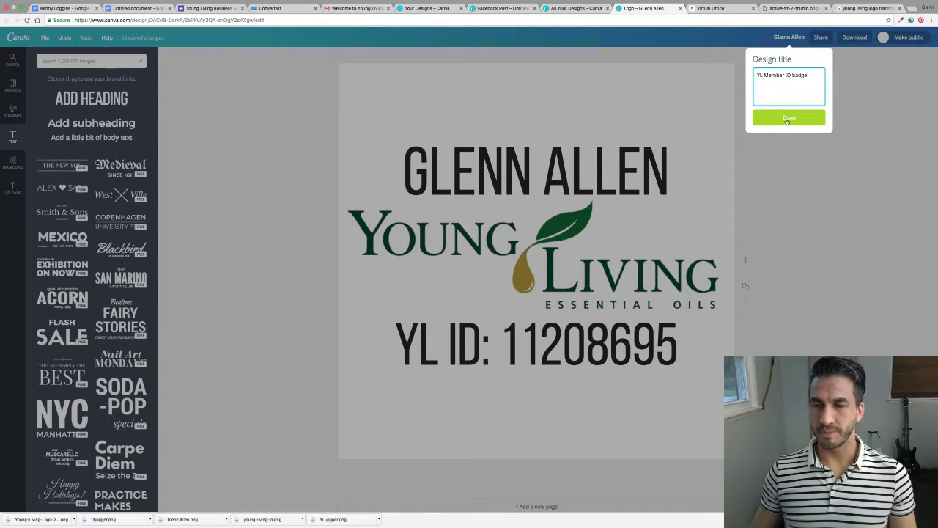
{"action": "left_click", "coordinate": [787, 120]}
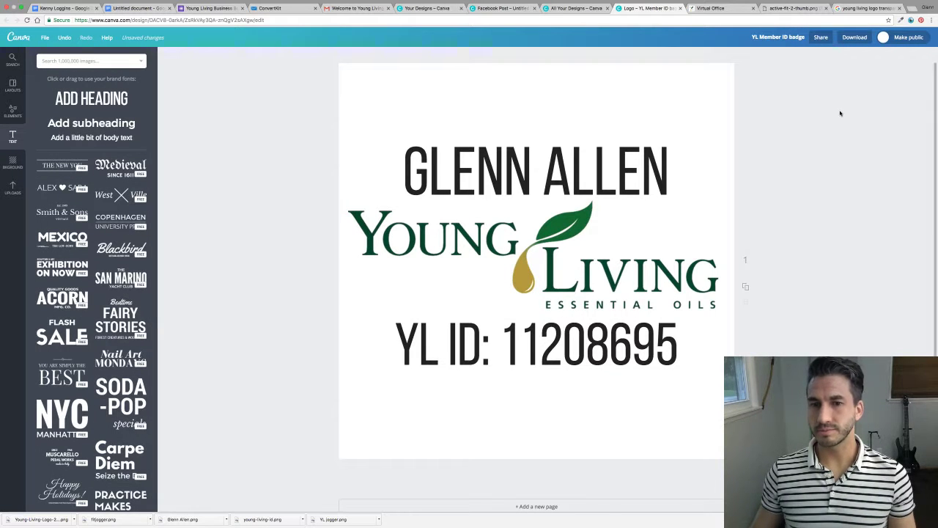
Download the design as a PNG file.
{"action": "left_click", "coordinate": [855, 37]}
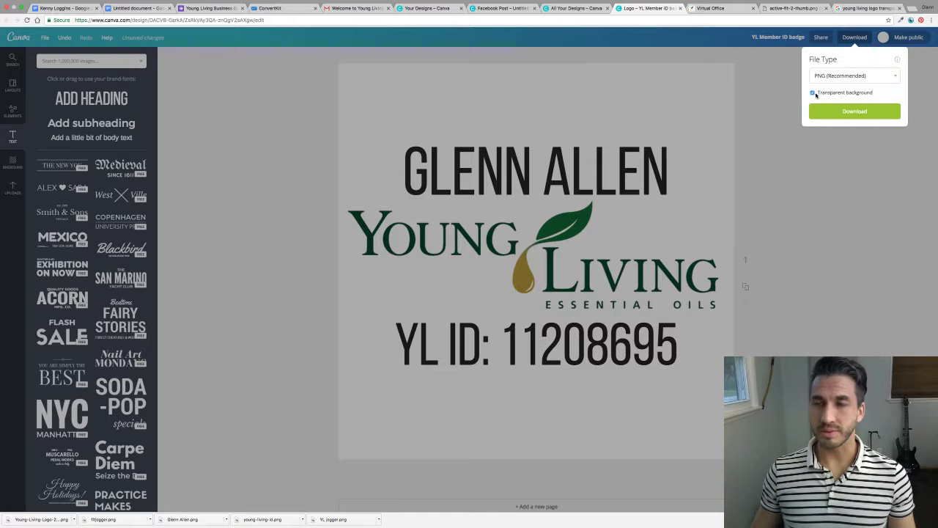
{"action": "left_click", "coordinate": [896, 78]}
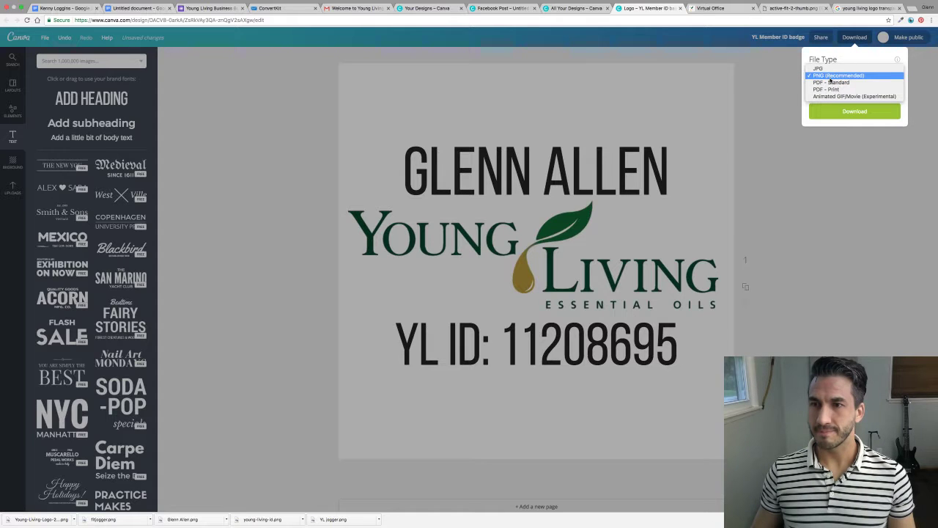
{"action": "left_click", "coordinate": [830, 76]}
{"action": "left_click", "coordinate": [857, 114]}
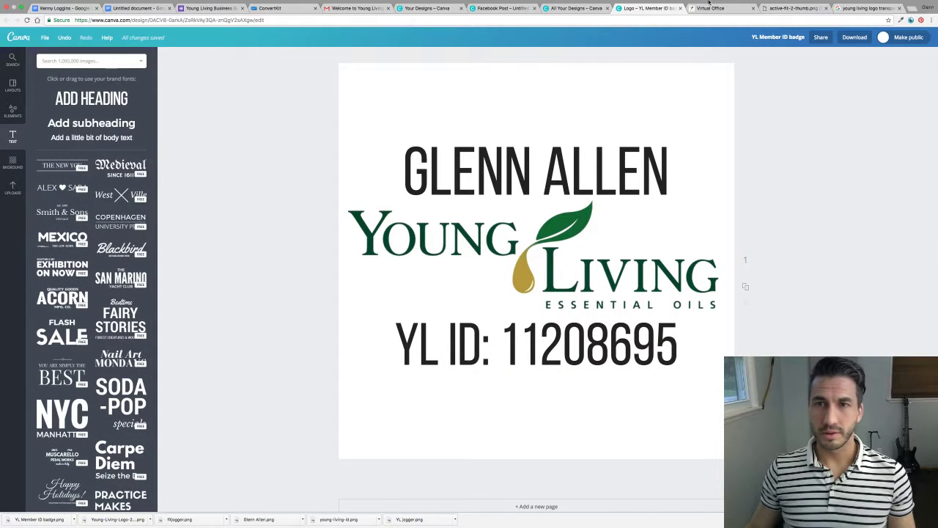
Upload the downloaded badge PNG and place it on the Facebook Post design.
{"action": "left_click", "coordinate": [569, 9]}
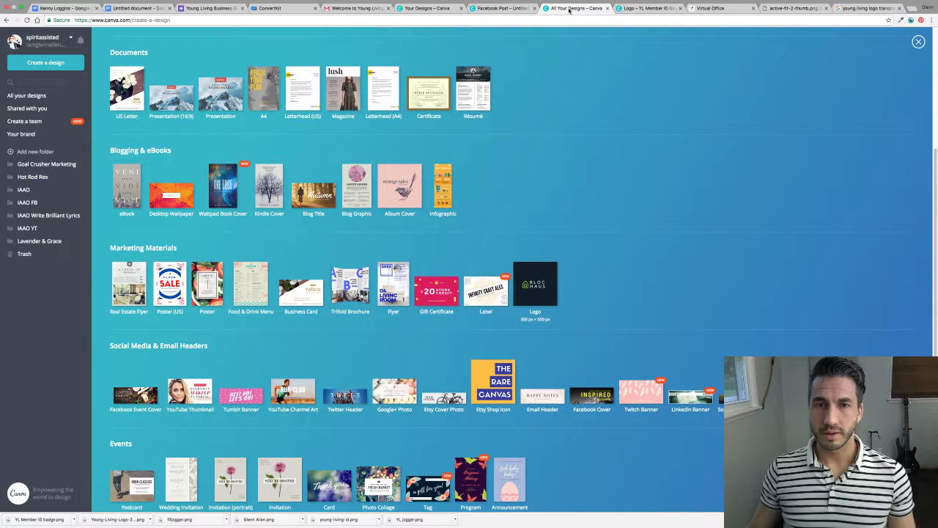
{"action": "left_click", "coordinate": [513, 9]}
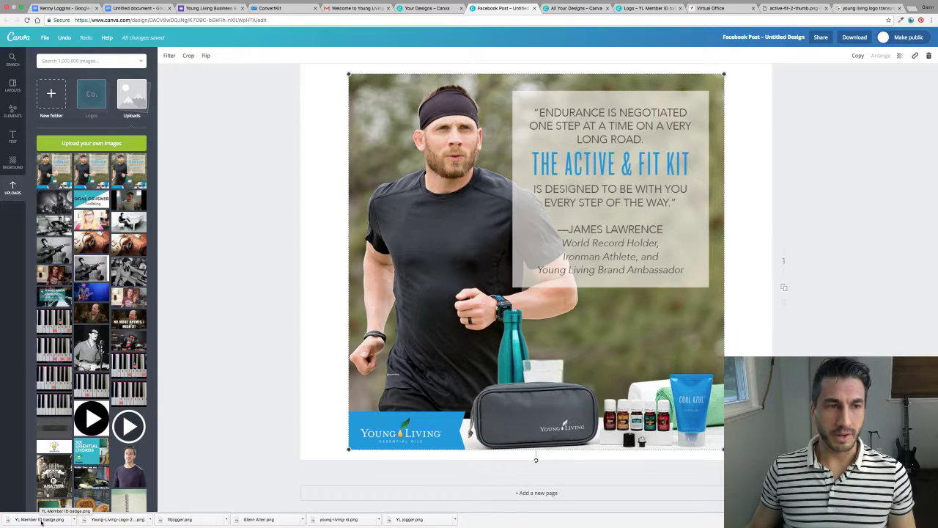
{"action": "left_click_drag", "start_coordinate": [41, 521], "coordinate": [93, 101]}
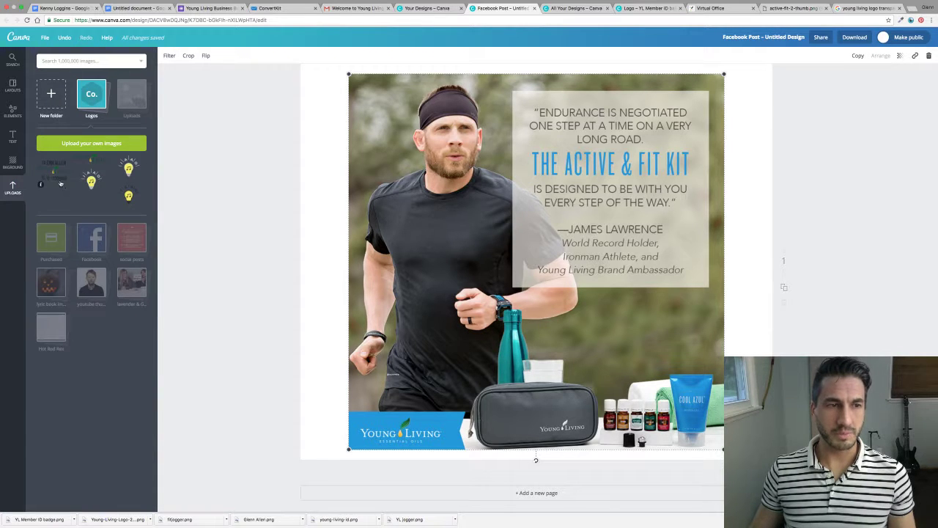
{"action": "left_click_drag", "start_coordinate": [59, 183], "coordinate": [590, 345]}
Shrink the badge, move it lower, and snap the runner photo to the page's top-left corner.
{"action": "left_click_drag", "start_coordinate": [458, 151], "coordinate": [589, 282]}
{"action": "left_click_drag", "start_coordinate": [644, 332], "coordinate": [722, 346]}
{"action": "left_click_drag", "start_coordinate": [447, 181], "coordinate": [419, 192]}
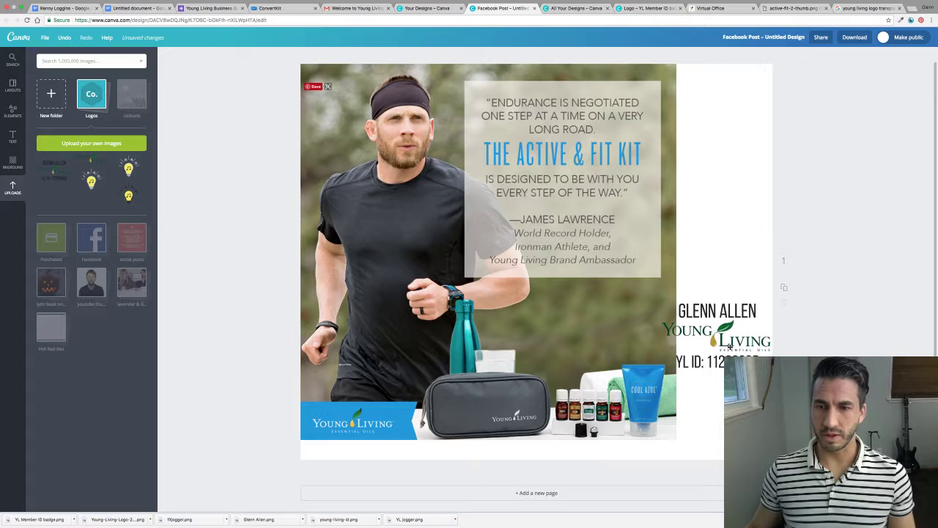
{"action": "left_click_drag", "start_coordinate": [730, 345], "coordinate": [727, 258]}
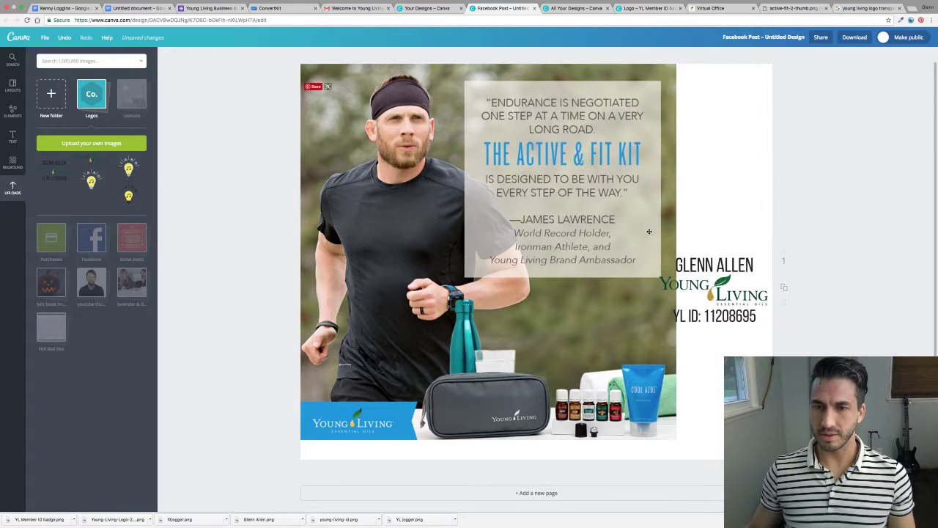
Fine-tune the badge size, then enlarge it to overlap the photo's lower right.
{"action": "left_click", "coordinate": [674, 274]}
{"action": "left_click_drag", "start_coordinate": [654, 234], "coordinate": [668, 244]}
{"action": "left_click_drag", "start_coordinate": [713, 318], "coordinate": [720, 337]}
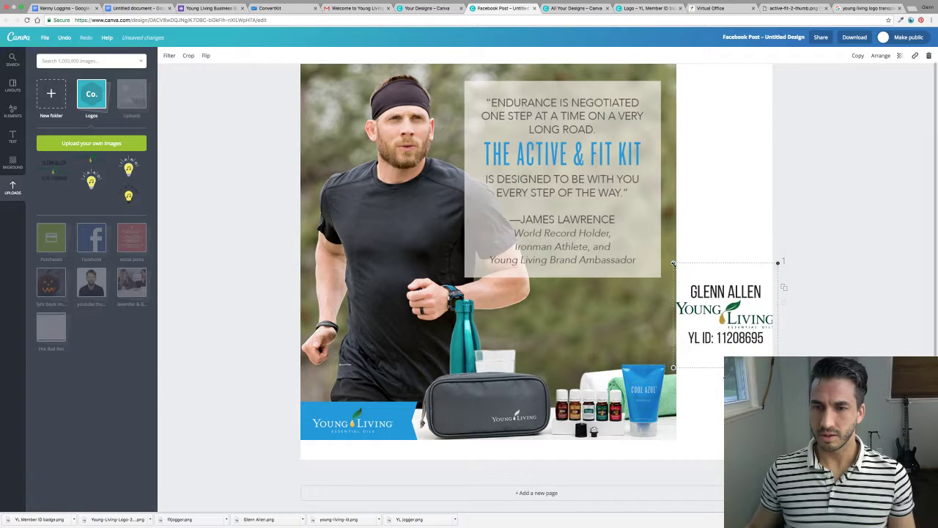
{"action": "left_click_drag", "start_coordinate": [675, 264], "coordinate": [693, 277]}
{"action": "left_click_drag", "start_coordinate": [724, 336], "coordinate": [721, 432]}
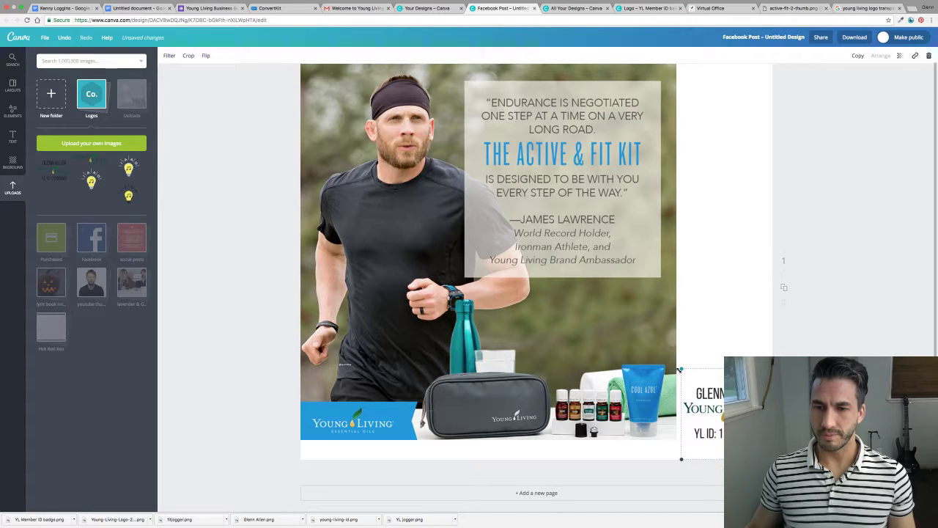
{"action": "left_click_drag", "start_coordinate": [680, 368], "coordinate": [674, 362]}
{"action": "left_click", "coordinate": [839, 324]}
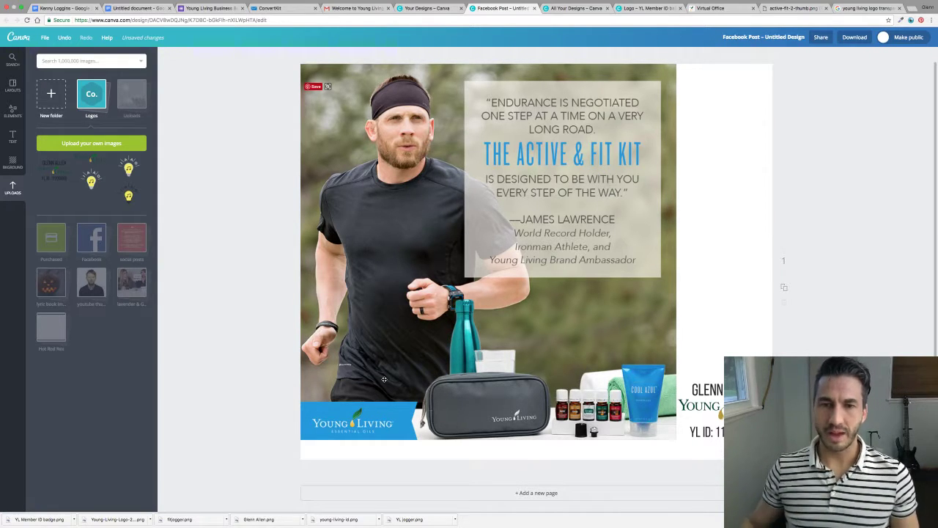
{"action": "left_click", "coordinate": [704, 440]}
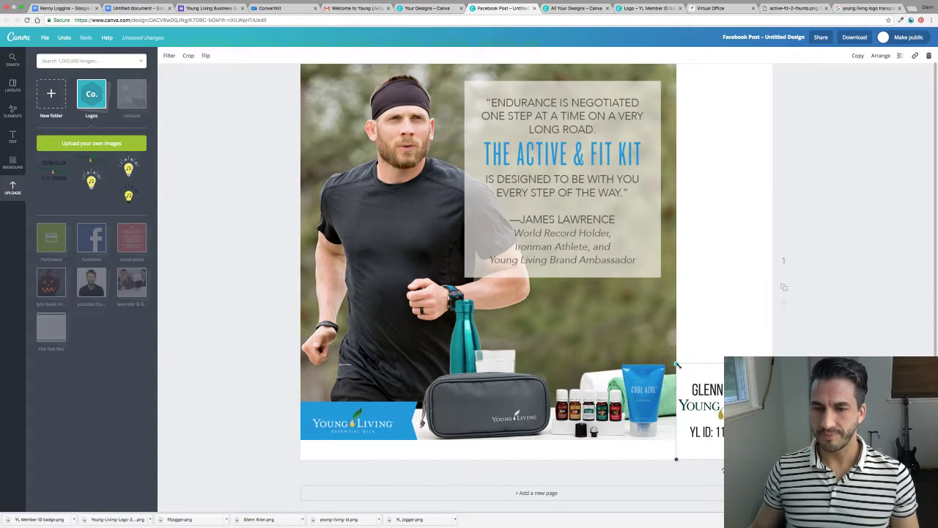
{"action": "left_click_drag", "start_coordinate": [677, 363], "coordinate": [595, 281]}
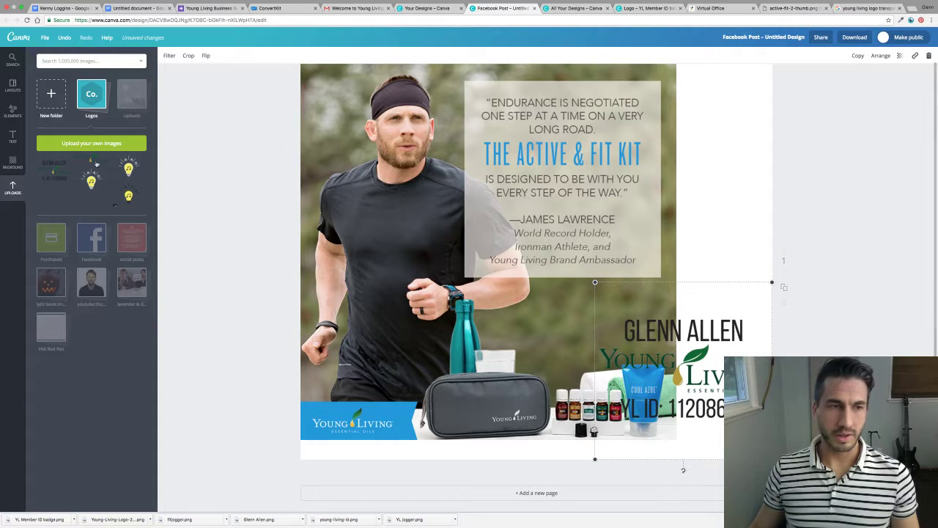
{"action": "left_click", "coordinate": [12, 137]}
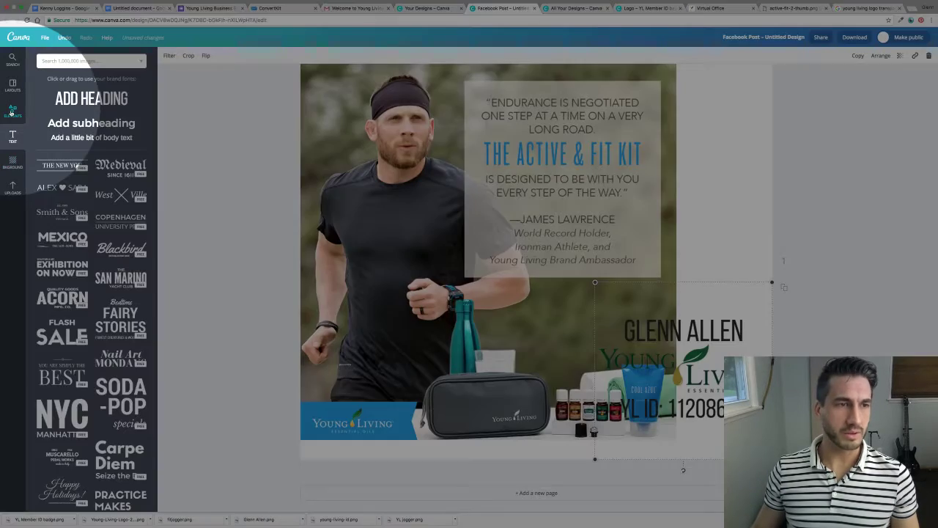
Add a square shape and set its colour to ffffff.
{"action": "left_click", "coordinate": [12, 110]}
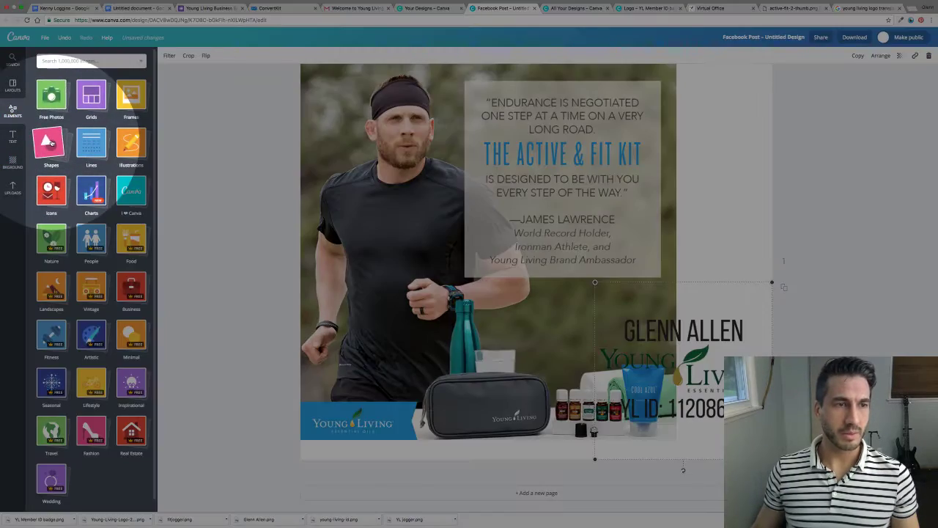
{"action": "left_click", "coordinate": [51, 142]}
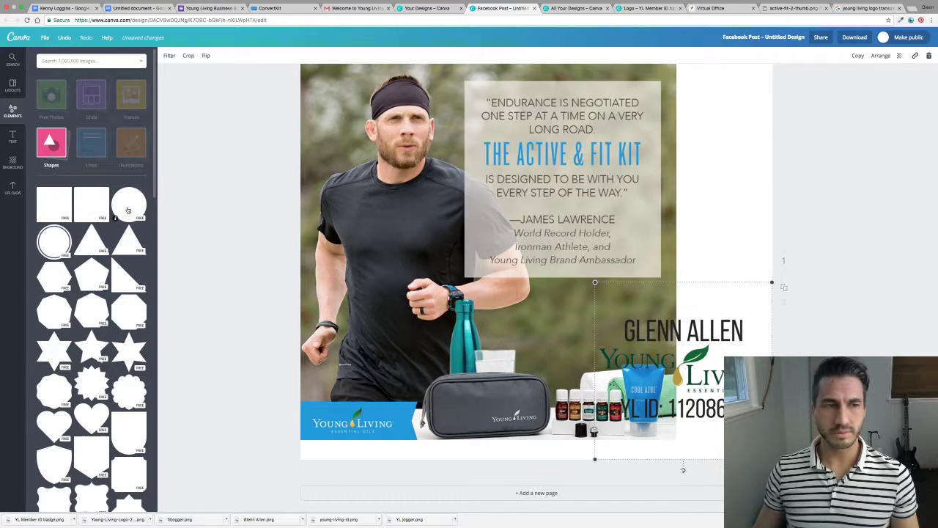
{"action": "left_click", "coordinate": [62, 205]}
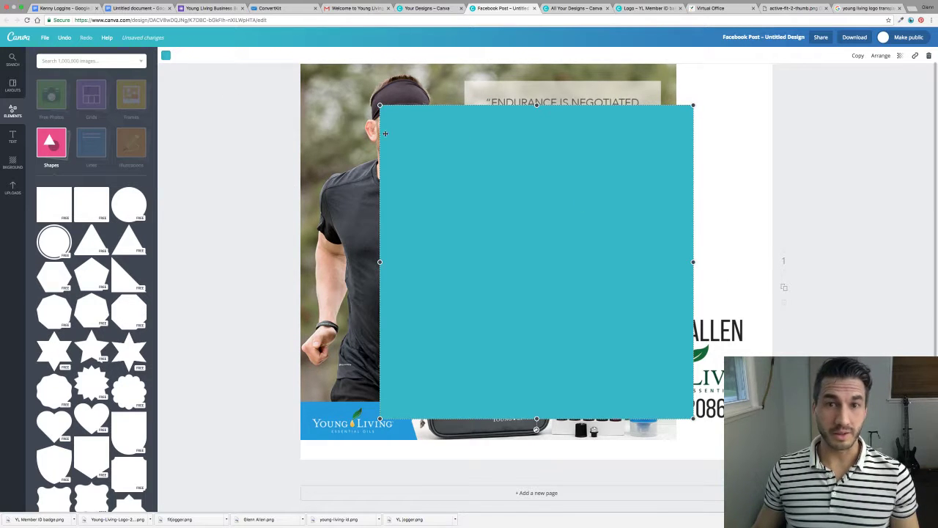
{"action": "left_click", "coordinate": [167, 57]}
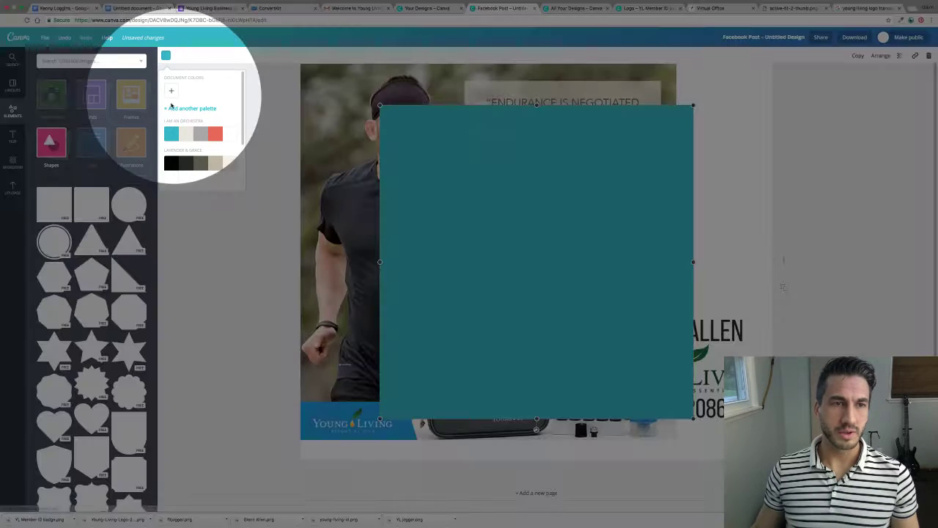
{"action": "left_click", "coordinate": [172, 91]}
{"action": "left_click", "coordinate": [171, 91]}
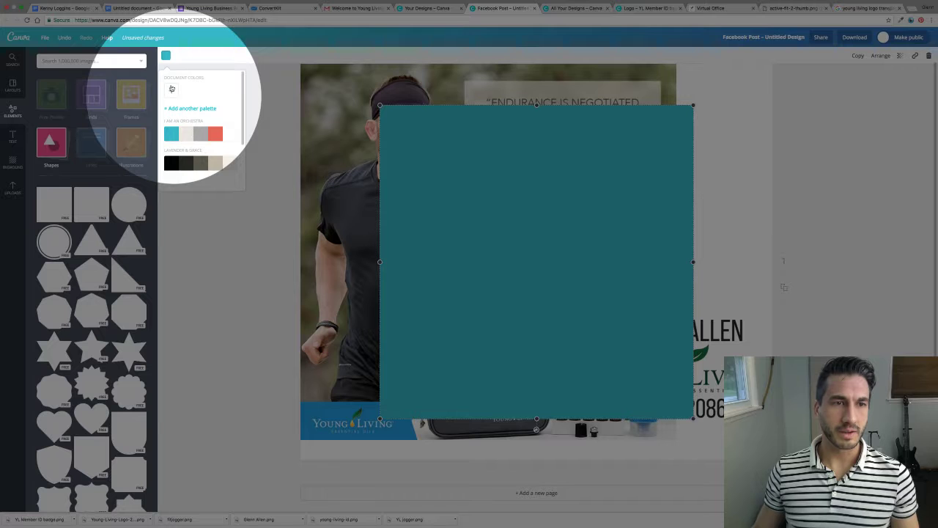
{"action": "left_click", "coordinate": [171, 89]}
{"action": "left_click", "coordinate": [233, 189]}
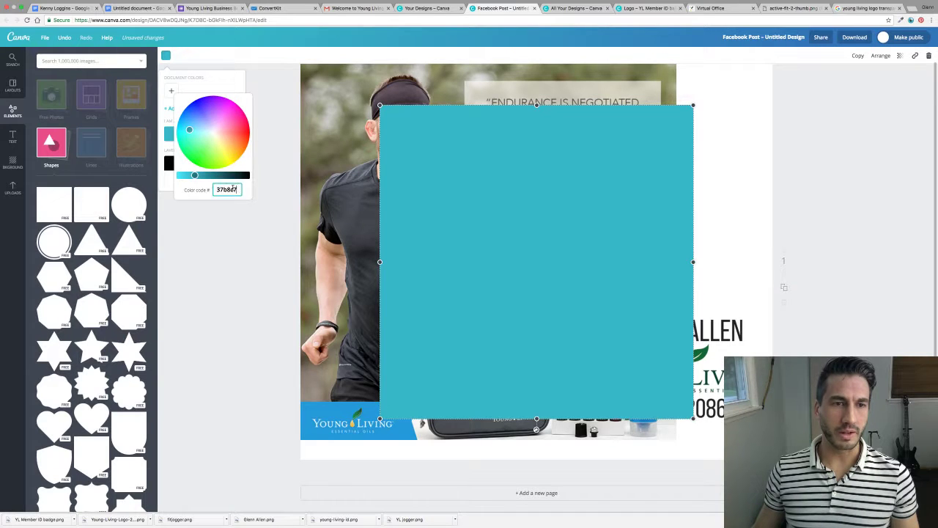
{"action": "type", "text": "ffffff"}
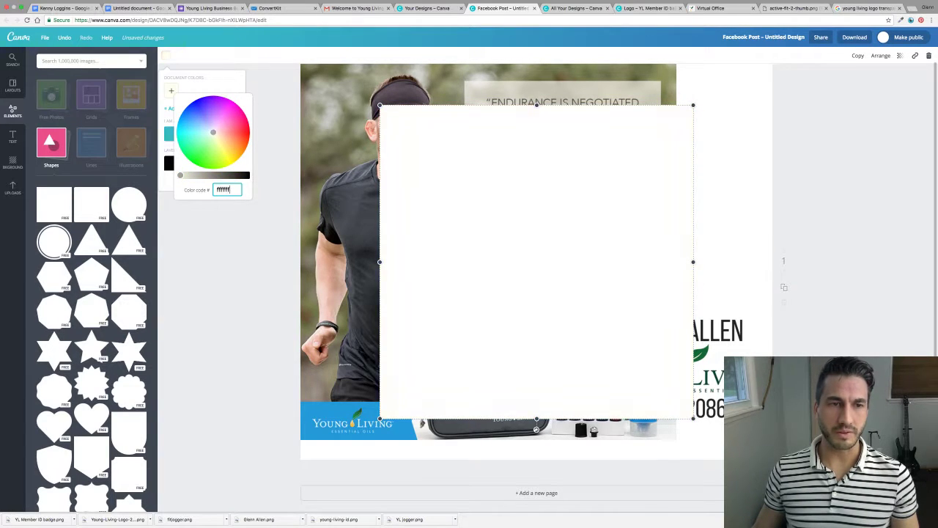
{"action": "left_click", "coordinate": [465, 165]}
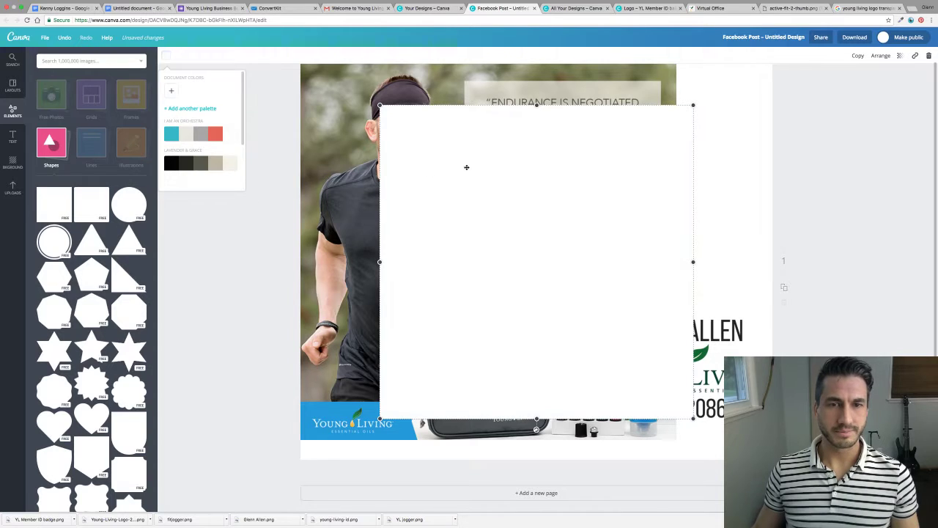
Resize the white square to cover the badge and send it behind the badge.
{"action": "left_click_drag", "start_coordinate": [482, 210], "coordinate": [576, 254]}
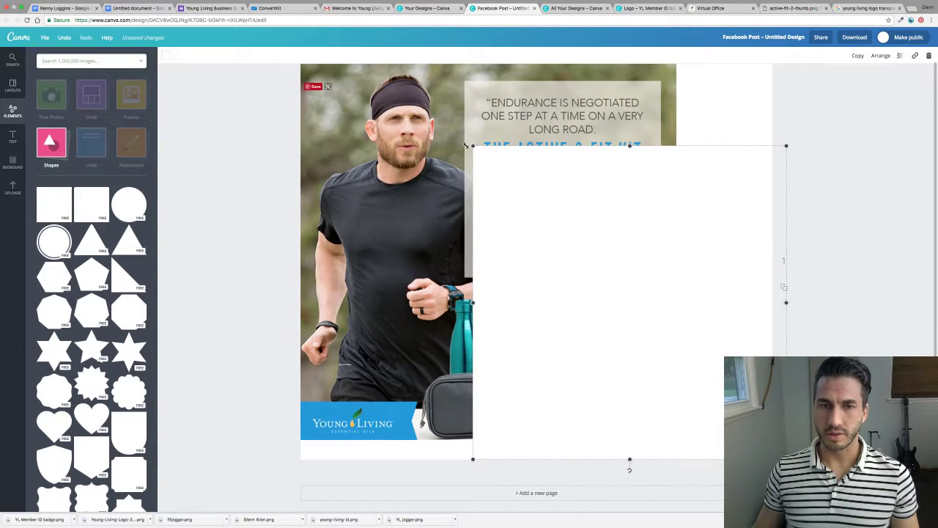
{"action": "left_click_drag", "start_coordinate": [465, 145], "coordinate": [575, 269]}
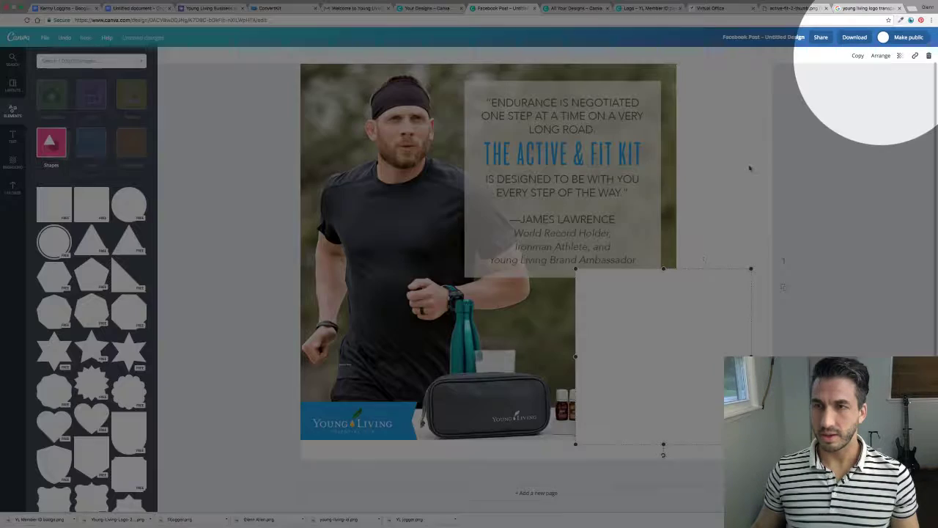
{"action": "left_click", "coordinate": [887, 58]}
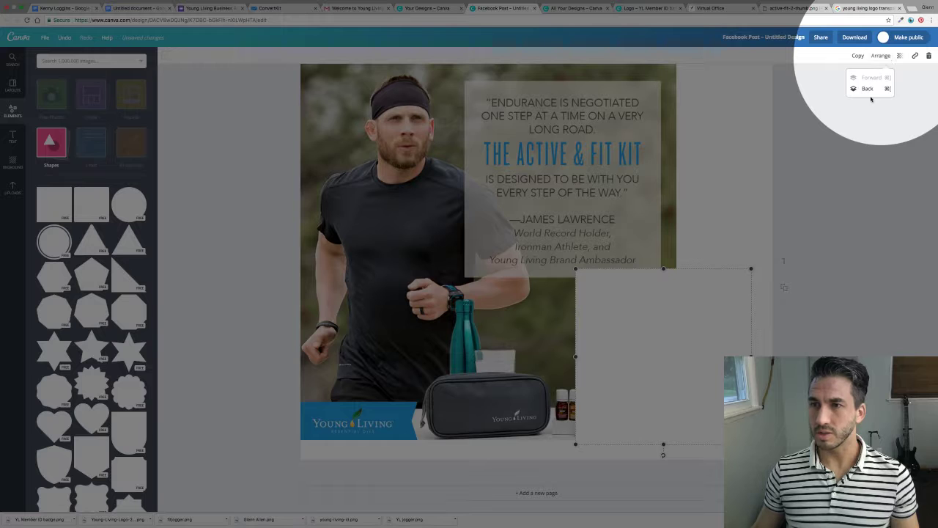
{"action": "left_click", "coordinate": [868, 89]}
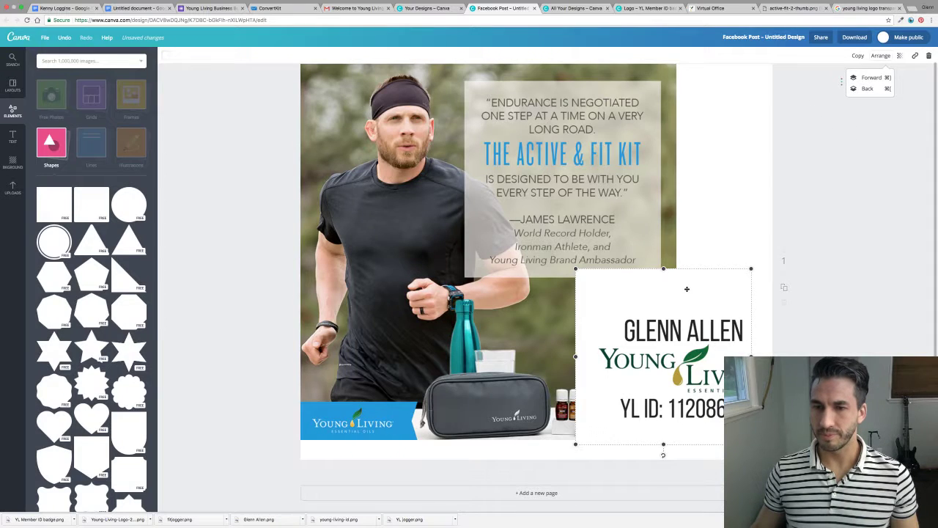
{"action": "left_click", "coordinate": [686, 291]}
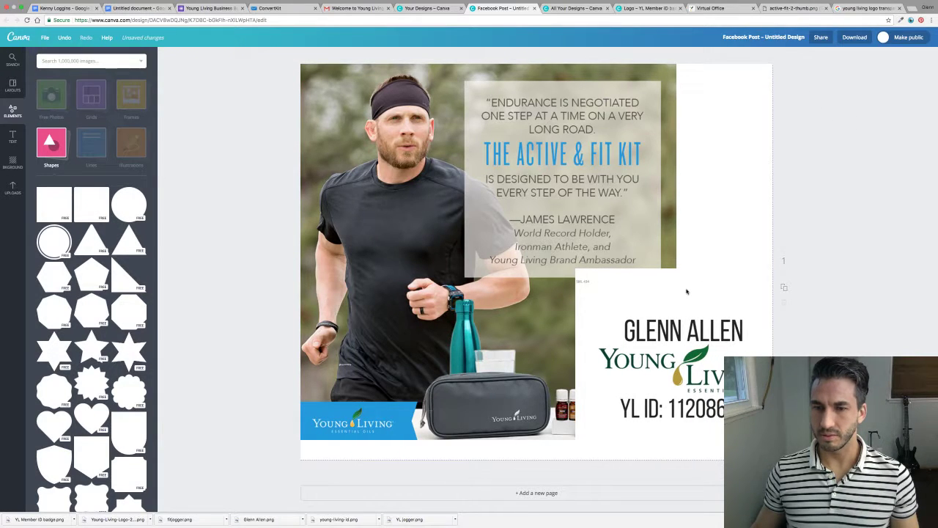
{"action": "left_click_drag", "start_coordinate": [636, 274], "coordinate": [655, 286]}
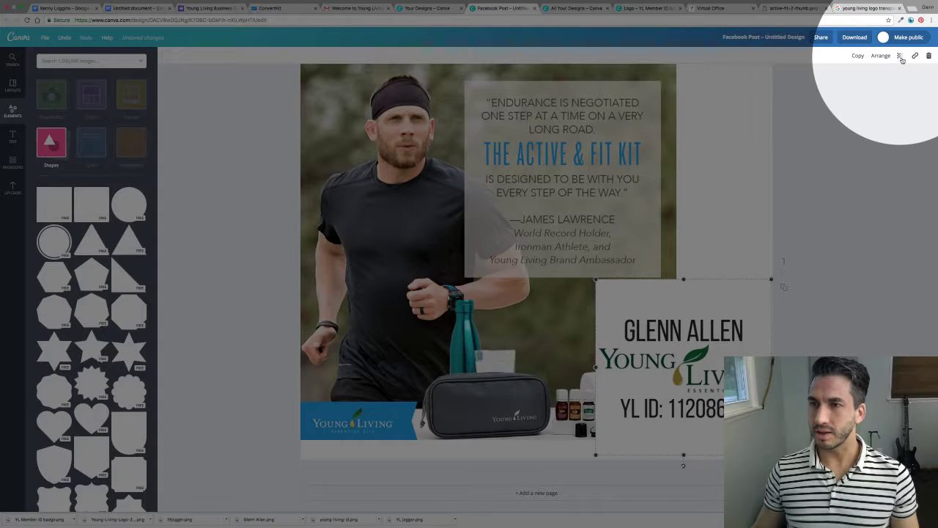
Set the white box's transparency to about 60 so the jogger photo shows through.
{"action": "left_click", "coordinate": [901, 57]}
{"action": "left_click", "coordinate": [865, 79]}
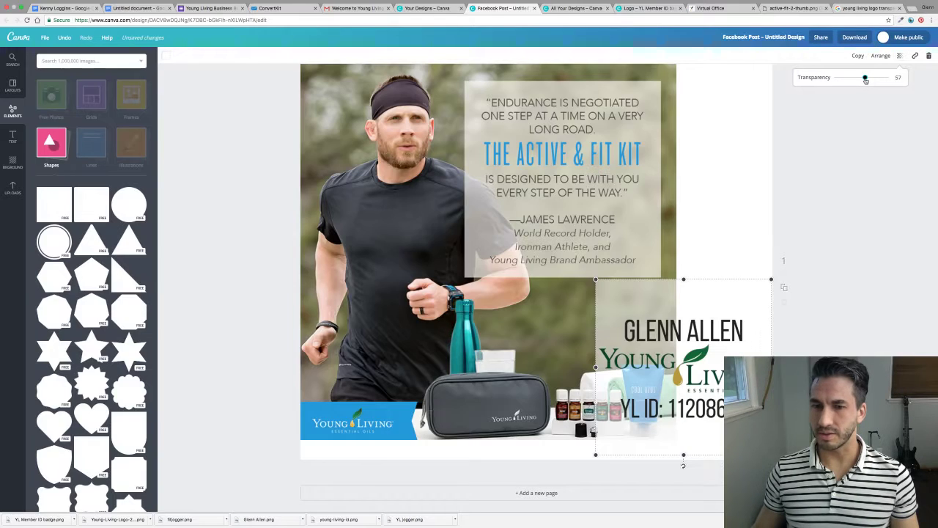
{"action": "mouse_move", "coordinate": [857, 82]}
{"action": "left_mouse_down"}
{"action": "mouse_move", "coordinate": [843, 80]}
{"action": "mouse_move", "coordinate": [862, 86]}
{"action": "left_mouse_up"}
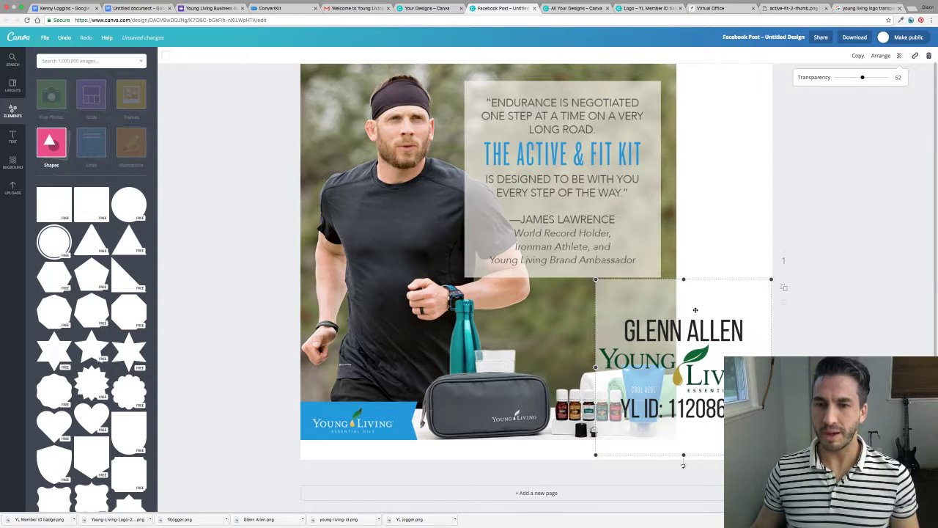
{"action": "left_click", "coordinate": [702, 375]}
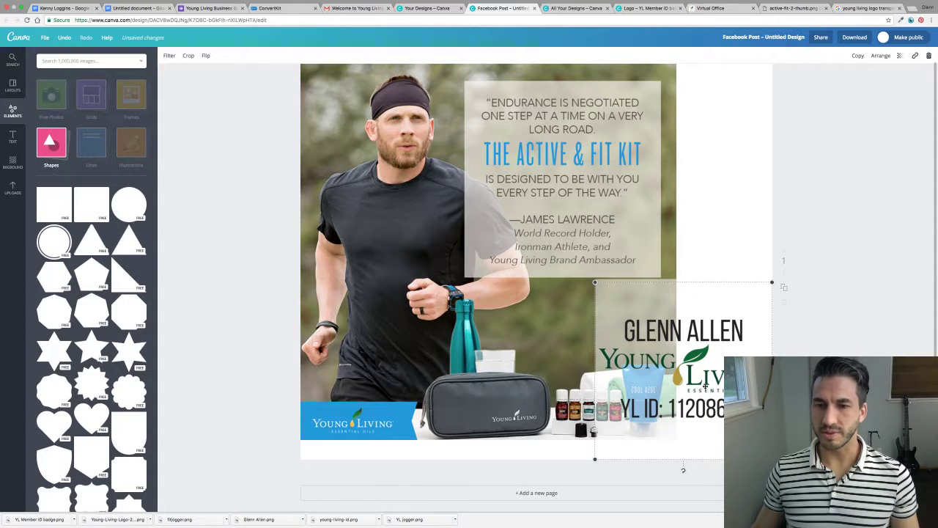
{"action": "left_click", "coordinate": [833, 358]}
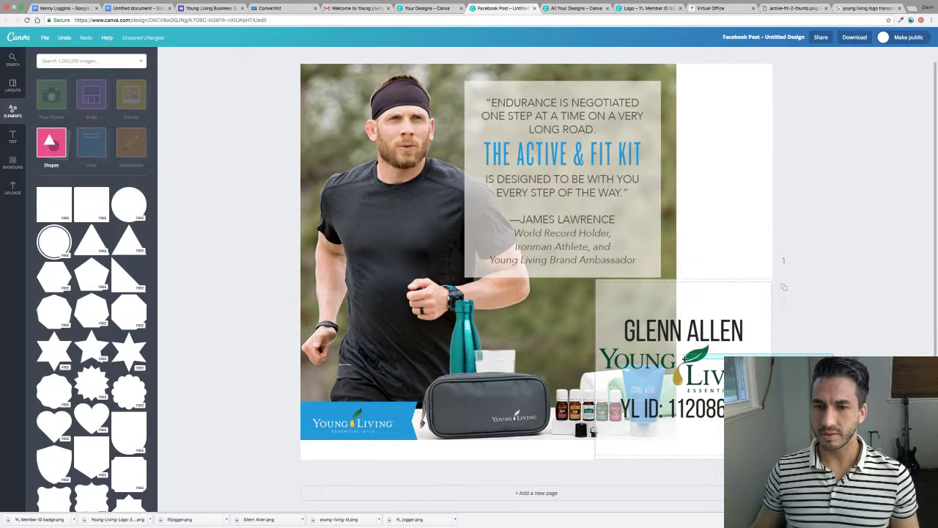
{"action": "left_click", "coordinate": [695, 433]}
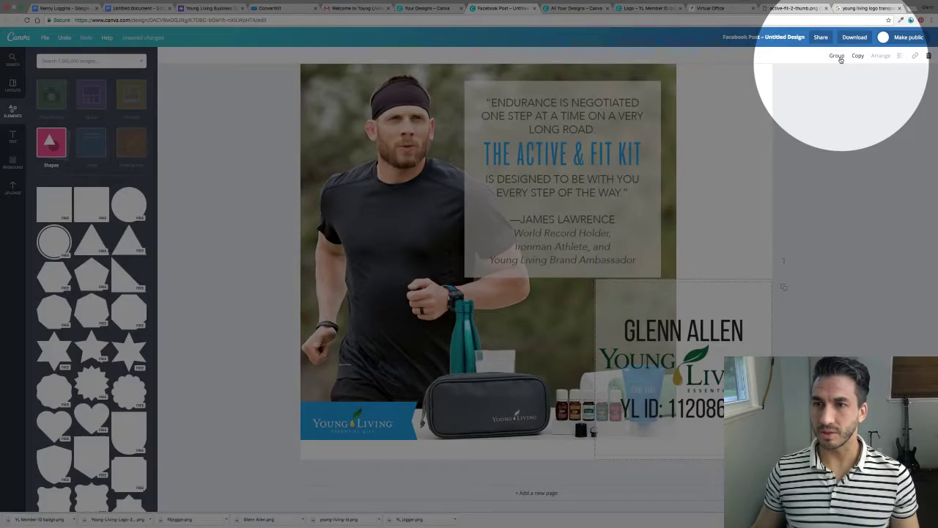
Group the badge and white box, shrink them, place them below the quote box, then ungroup.
{"action": "left_click", "coordinate": [836, 56]}
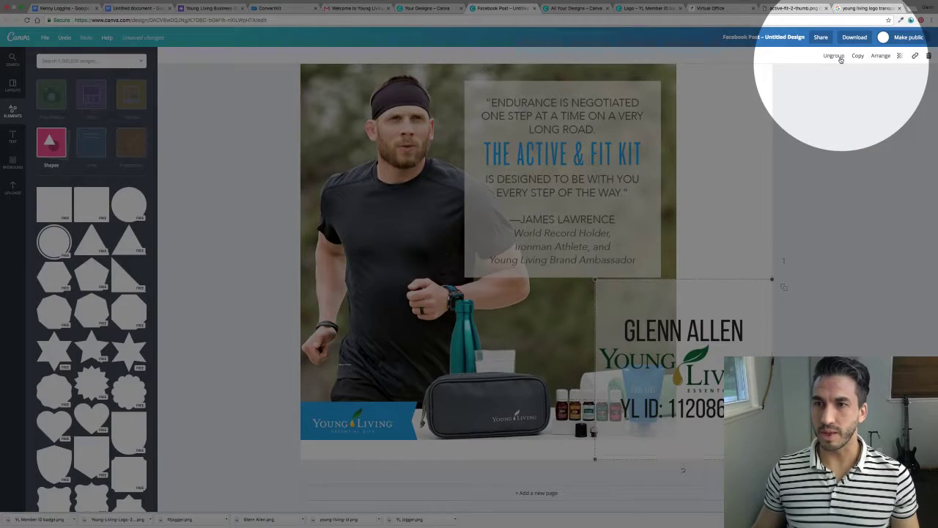
{"action": "left_click_drag", "start_coordinate": [738, 306], "coordinate": [639, 284]}
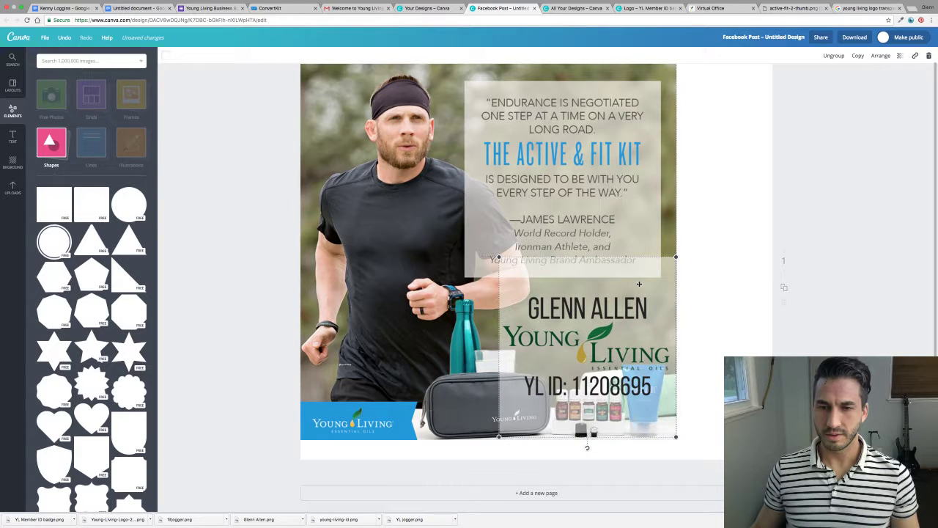
{"action": "left_click_drag", "start_coordinate": [499, 258], "coordinate": [547, 284]}
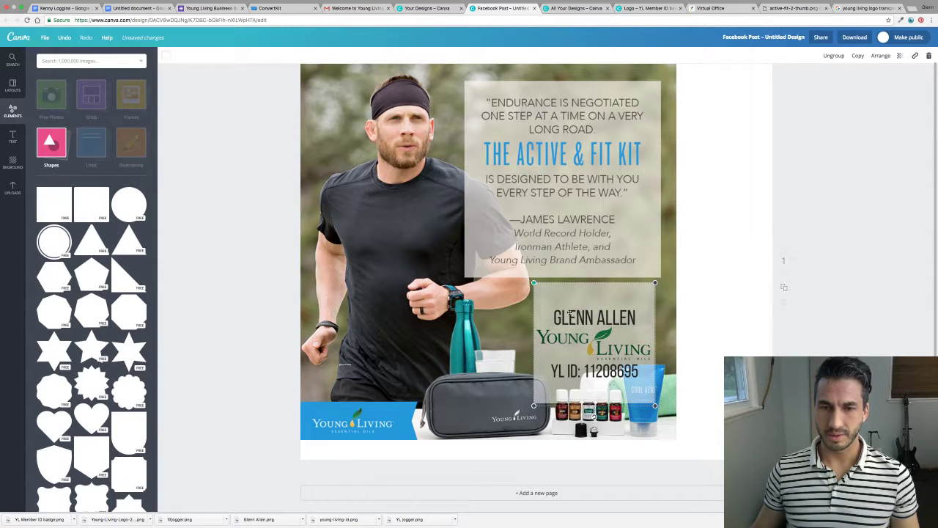
{"action": "left_click_drag", "start_coordinate": [569, 314], "coordinate": [573, 310]}
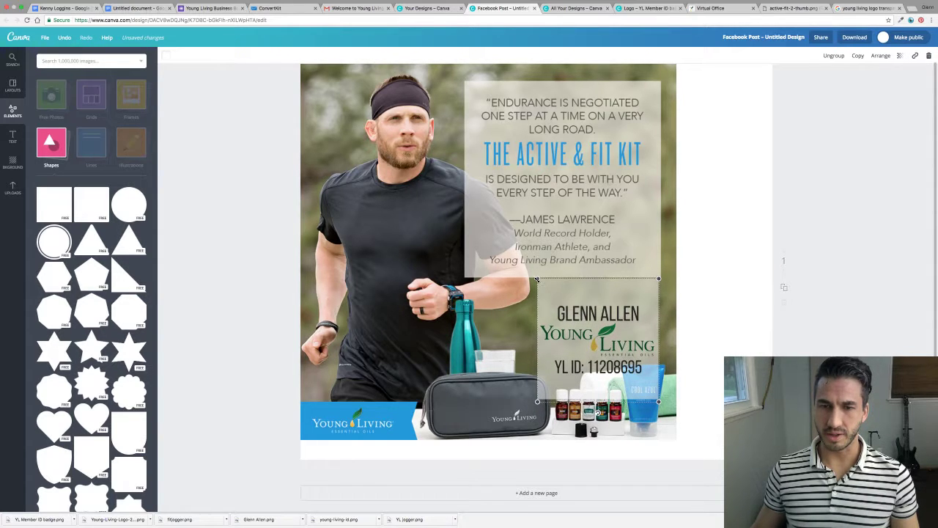
{"action": "left_click_drag", "start_coordinate": [537, 279], "coordinate": [549, 290]}
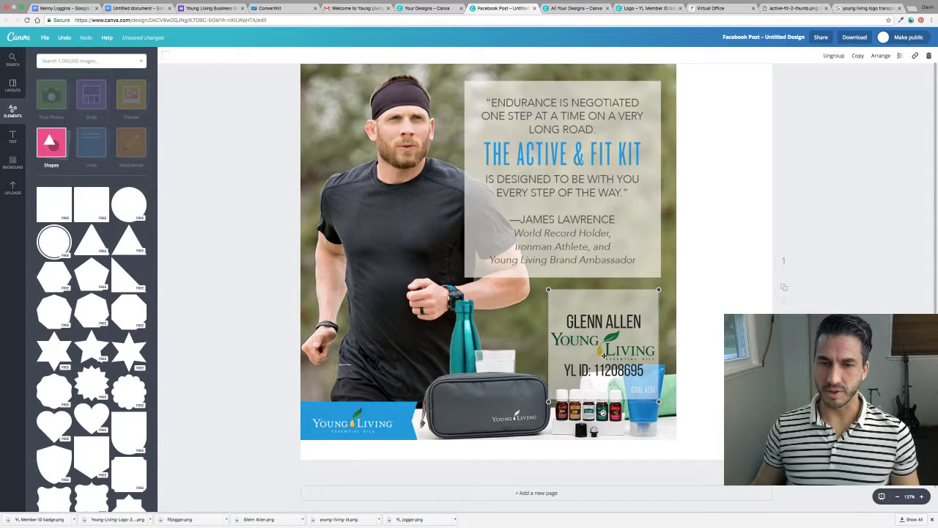
{"action": "mouse_move", "coordinate": [603, 356]}
{"action": "left_mouse_down"}
{"action": "mouse_move", "coordinate": [579, 346]}
{"action": "mouse_move", "coordinate": [605, 343]}
{"action": "mouse_move", "coordinate": [591, 345]}
{"action": "left_mouse_up"}
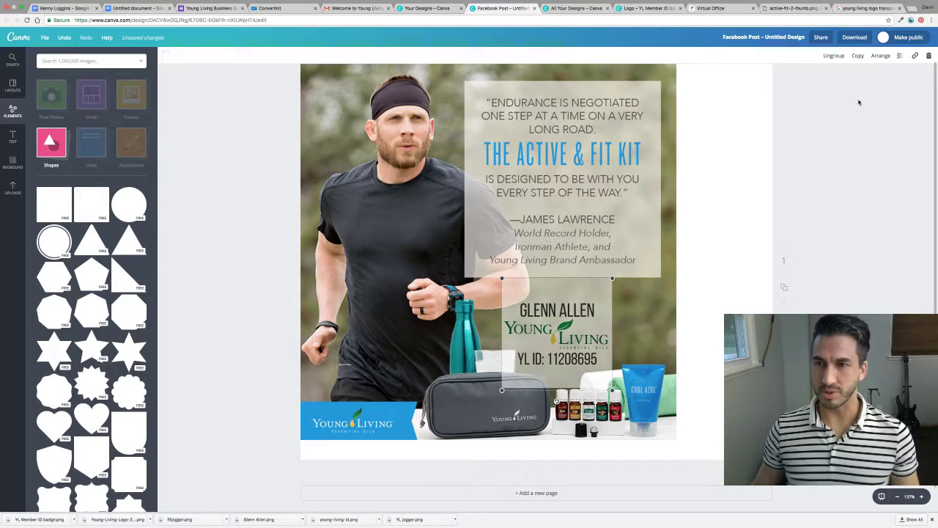
{"action": "left_click", "coordinate": [833, 56]}
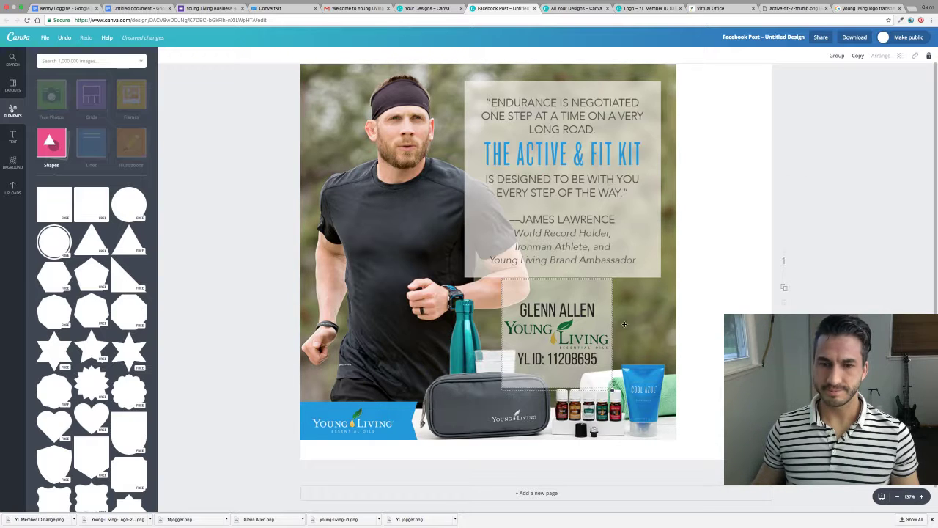
{"action": "left_click", "coordinate": [595, 332]}
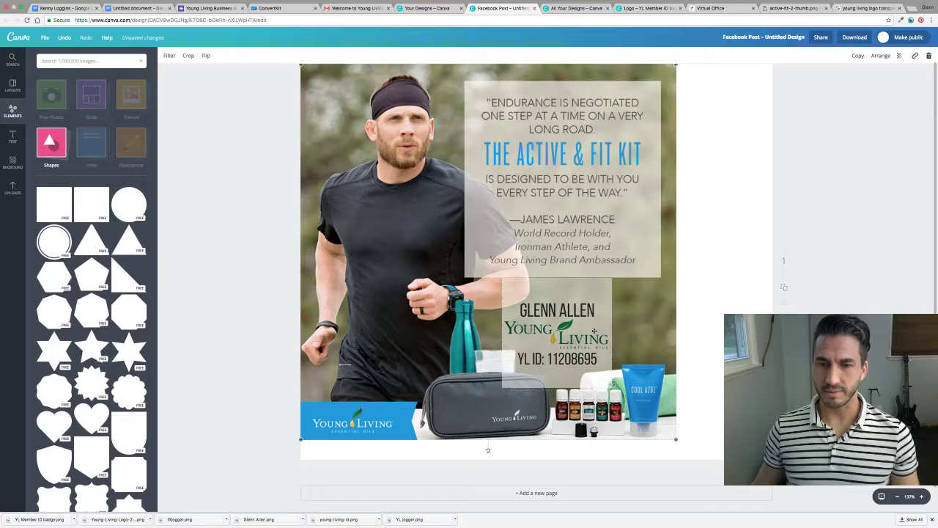
Shift the badge backing left and widen and move the name, logo and ID group.
{"action": "left_click_drag", "start_coordinate": [569, 339], "coordinate": [564, 314]}
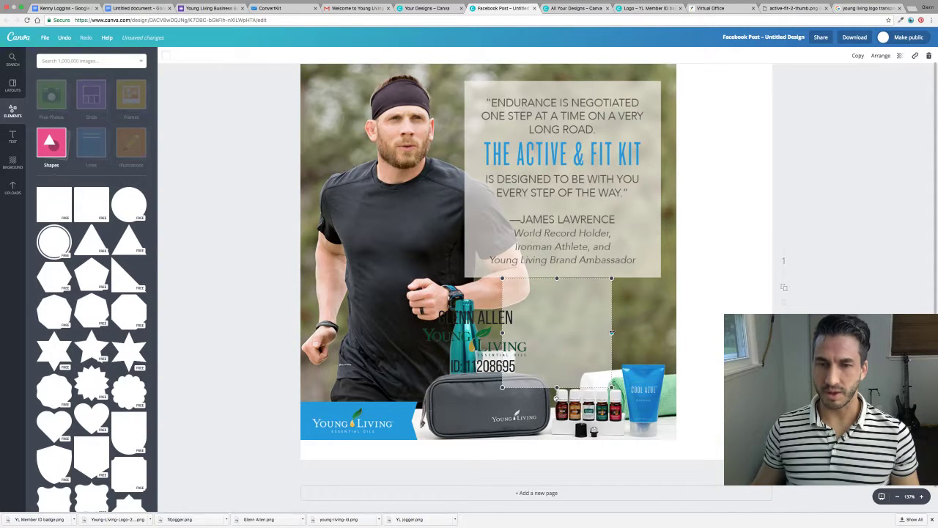
{"action": "left_click_drag", "start_coordinate": [611, 332], "coordinate": [661, 333]}
{"action": "left_click_drag", "start_coordinate": [478, 342], "coordinate": [405, 337]}
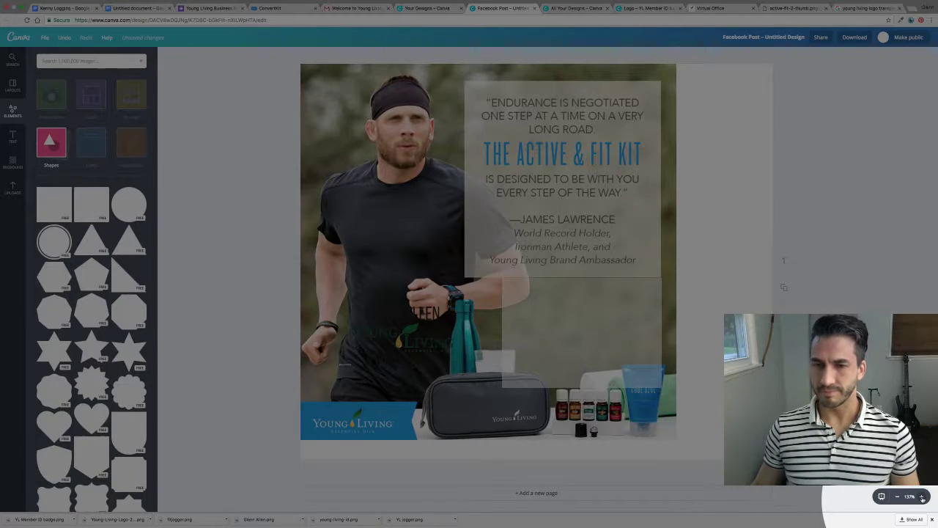
{"action": "left_click", "coordinate": [922, 498]}
{"action": "left_click", "coordinate": [922, 498]}
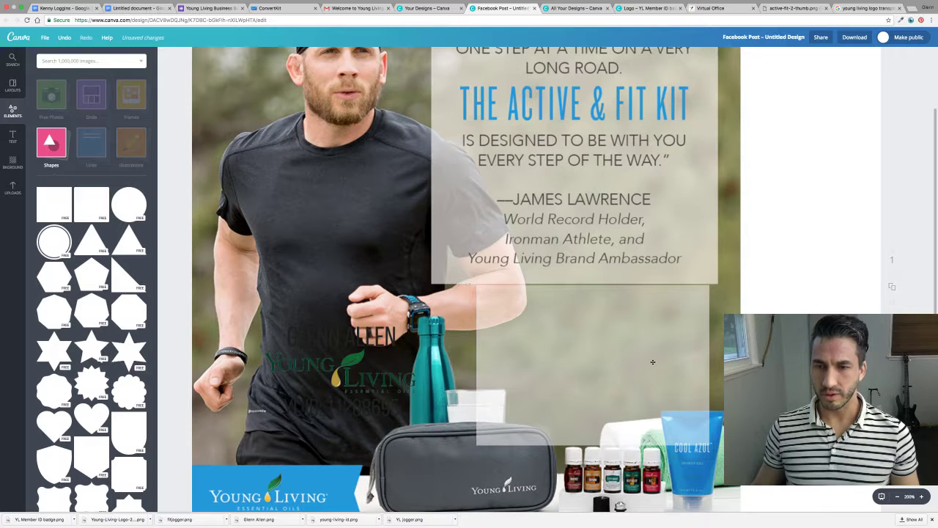
Widen the white rectangle, set its transparency to about 65, and centre the badge group on it.
{"action": "left_click", "coordinate": [711, 365]}
{"action": "left_click_drag", "start_coordinate": [710, 365], "coordinate": [718, 364]}
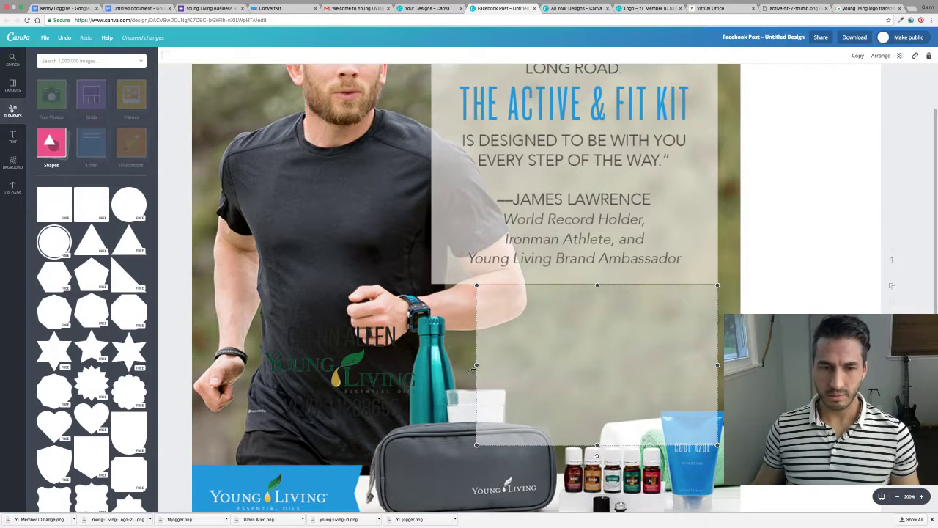
{"action": "left_click_drag", "start_coordinate": [475, 365], "coordinate": [432, 365]}
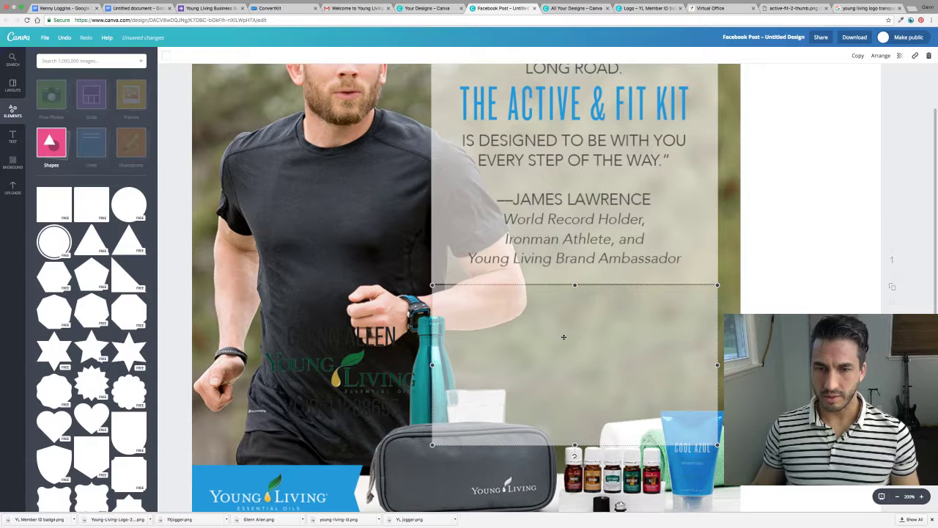
{"action": "key", "text": "Up"}
{"action": "key", "text": "Up"}
{"action": "key", "text": "Down"}
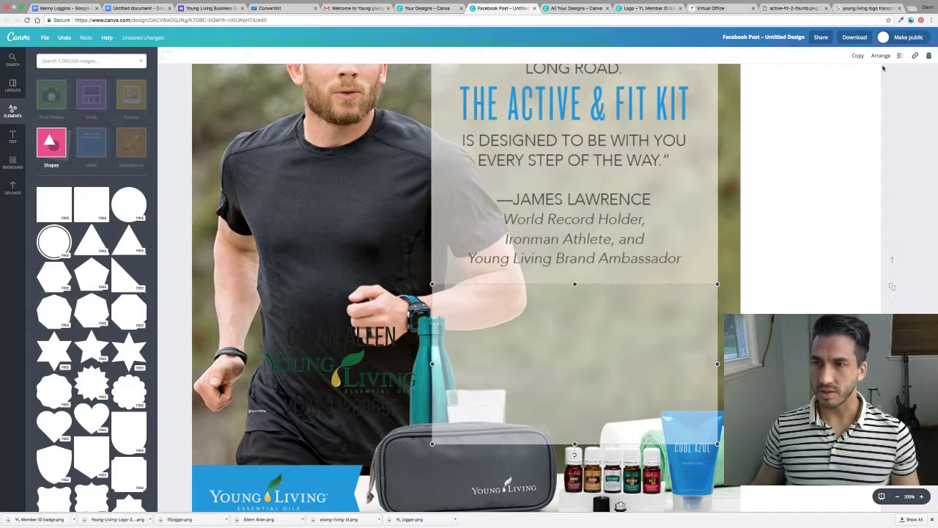
{"action": "left_click", "coordinate": [904, 57]}
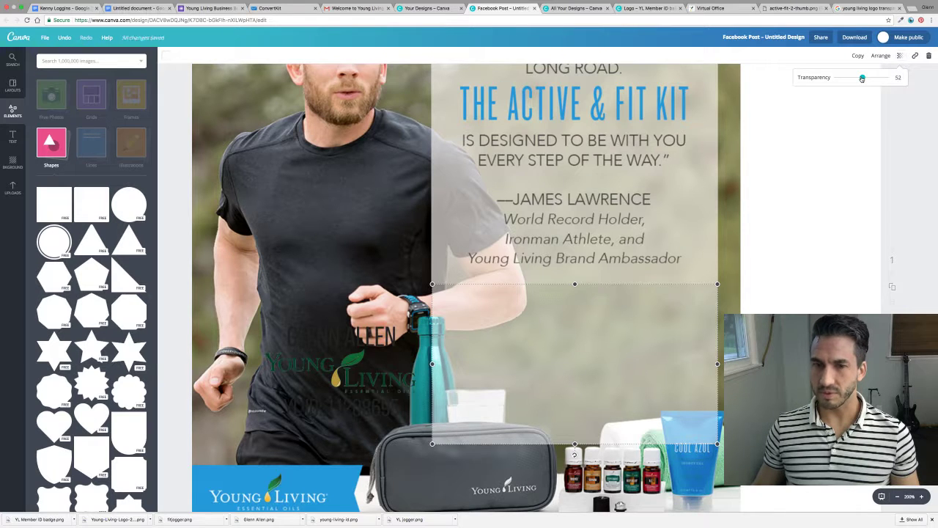
{"action": "left_click_drag", "start_coordinate": [861, 79], "coordinate": [868, 78]}
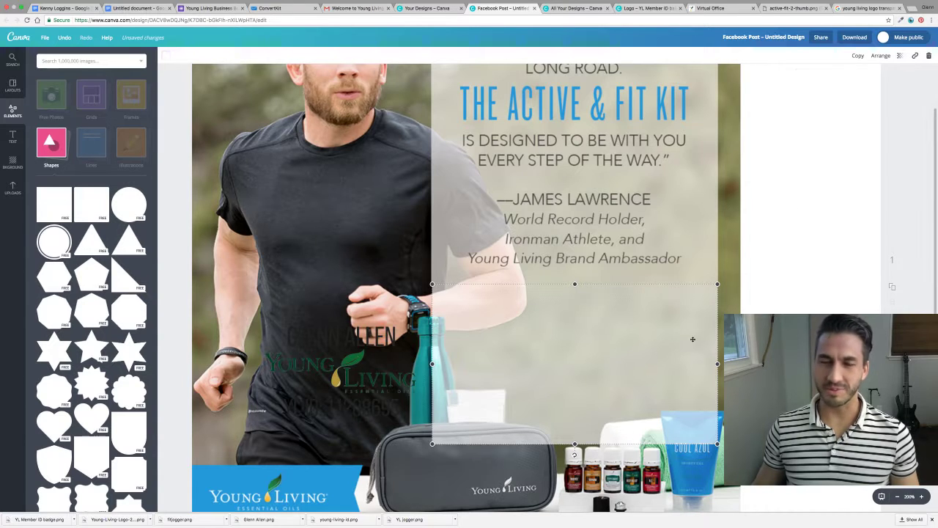
{"action": "left_click_drag", "start_coordinate": [350, 382], "coordinate": [589, 373]}
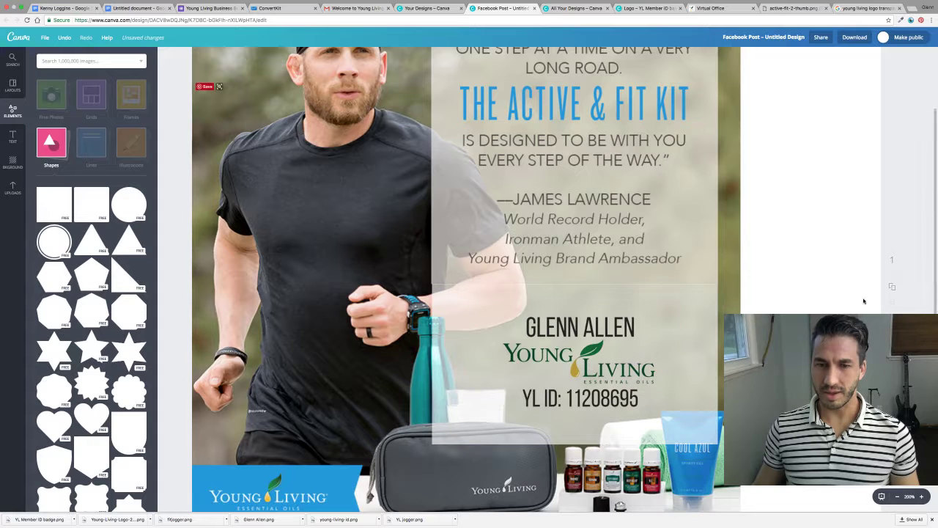
Select the name, logo and ID group and nudge it into alignment with the arrow keys.
{"action": "left_click", "coordinate": [897, 496]}
{"action": "left_click", "coordinate": [896, 496]}
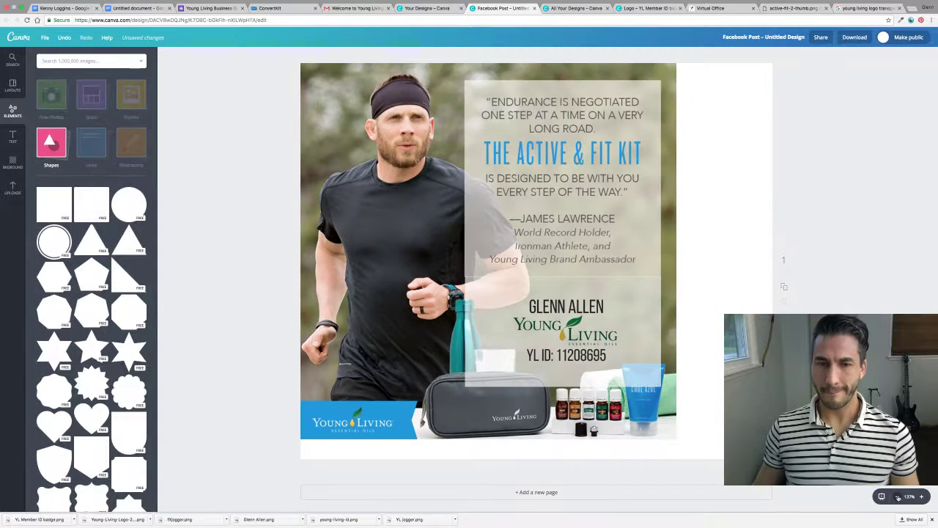
{"action": "left_click", "coordinate": [897, 496]}
{"action": "left_click", "coordinate": [897, 496]}
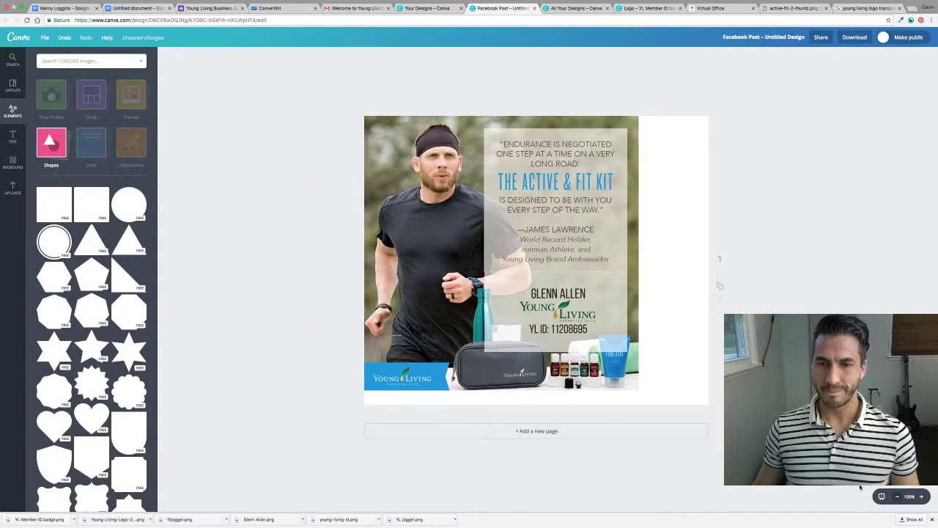
{"action": "left_click", "coordinate": [626, 308]}
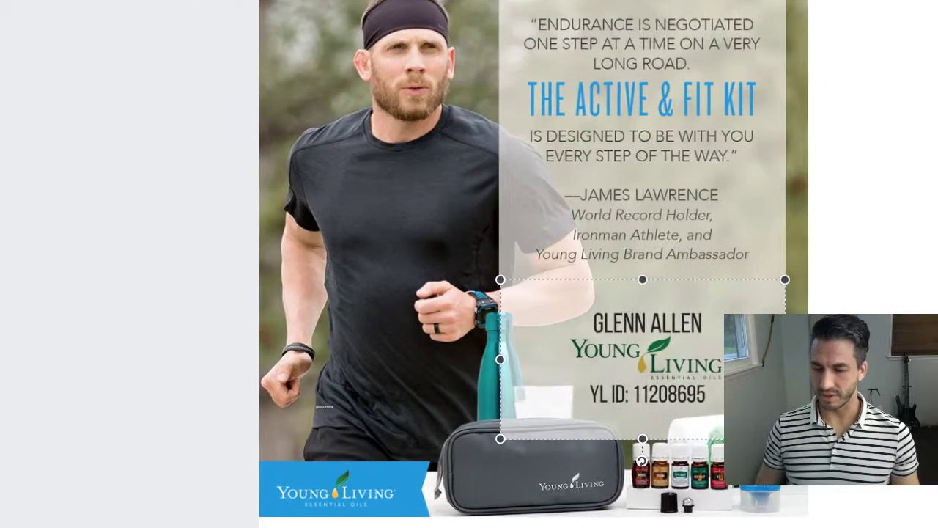
{"action": "key", "text": "Up"}
{"action": "key", "text": "Up"}
{"action": "key", "text": "Left"}
{"action": "key", "text": "Right"}
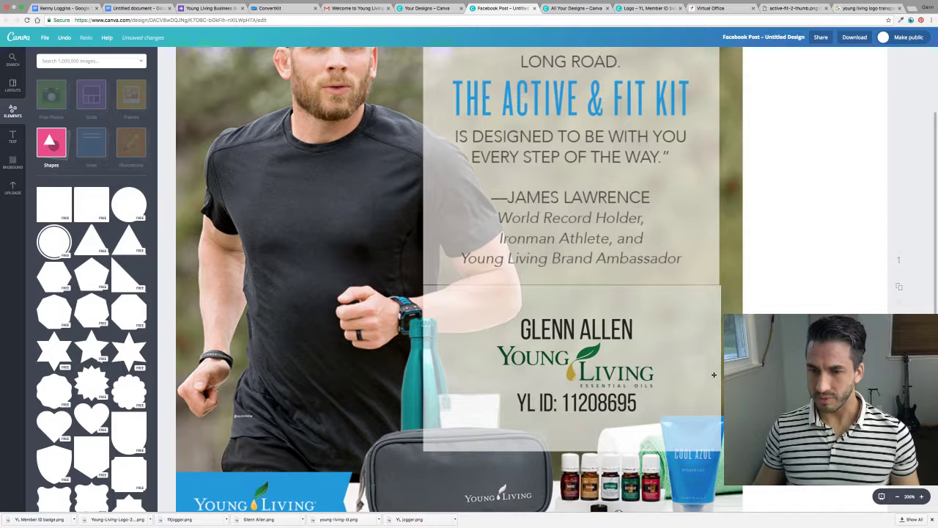
Trim the group's right edge slightly and check its fit within the panel.
{"action": "left_click_drag", "start_coordinate": [719, 367], "coordinate": [718, 368]}
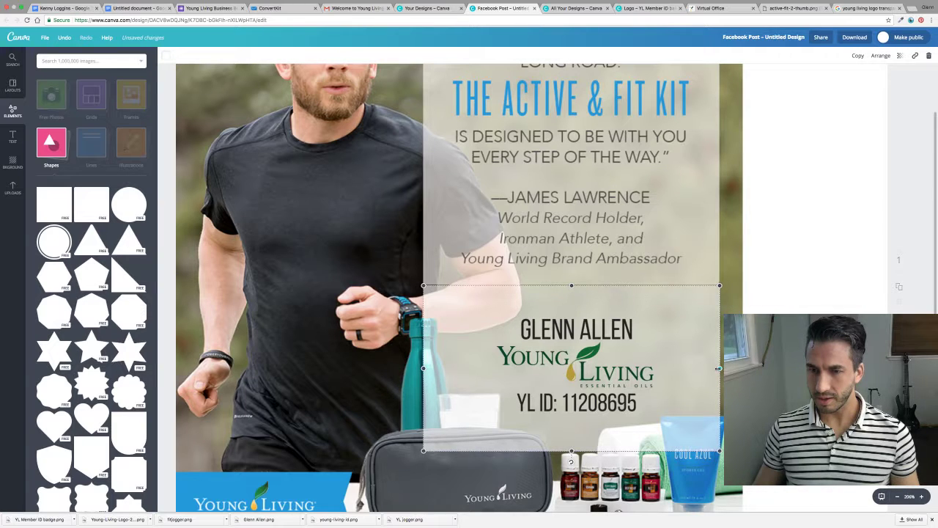
{"action": "left_click", "coordinate": [705, 362]}
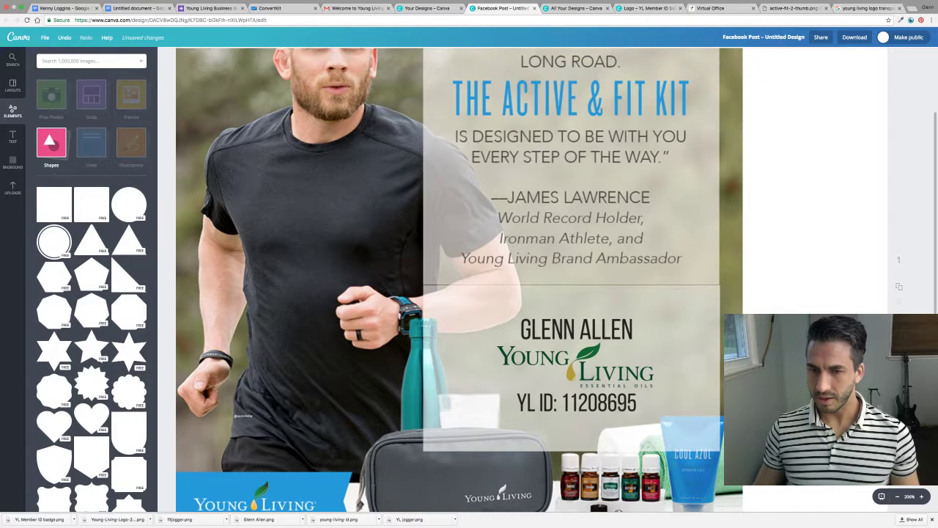
{"action": "left_click", "coordinate": [702, 363]}
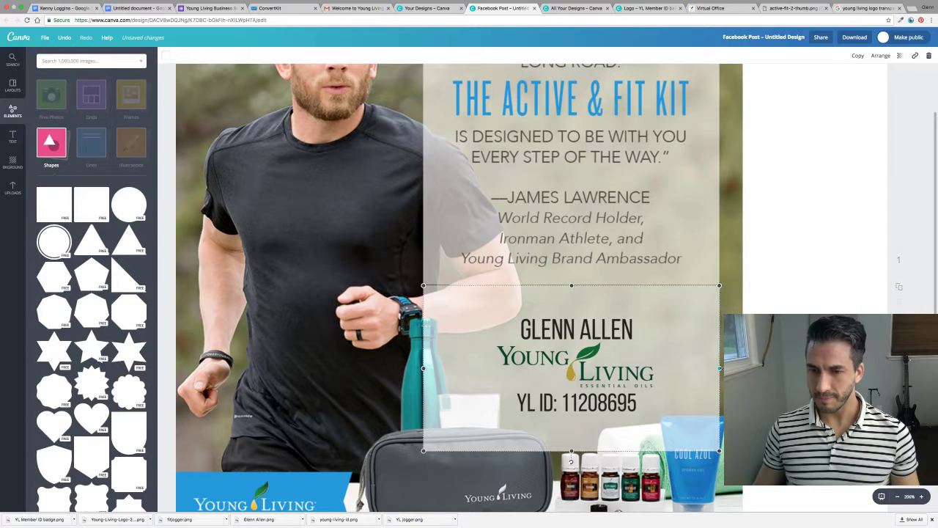
{"action": "left_click", "coordinate": [703, 345]}
{"action": "left_click", "coordinate": [691, 345]}
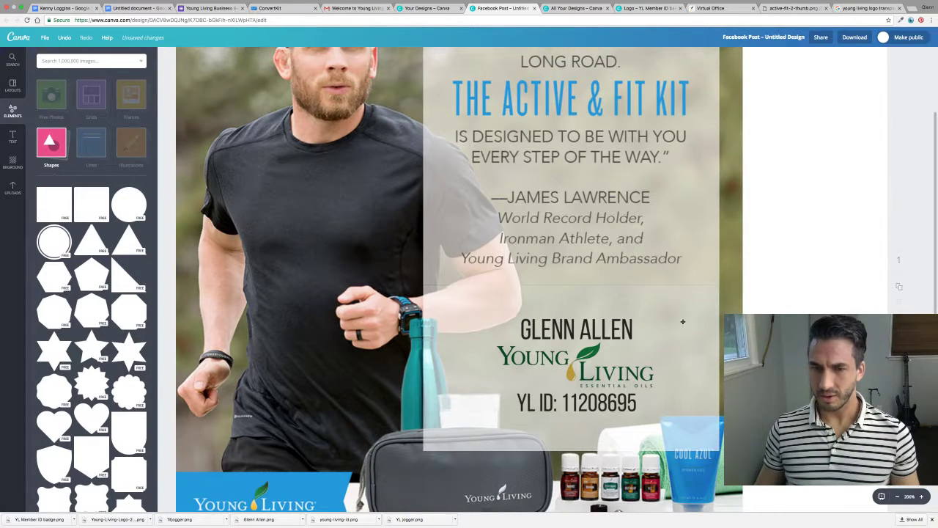
{"action": "left_click", "coordinate": [679, 329]}
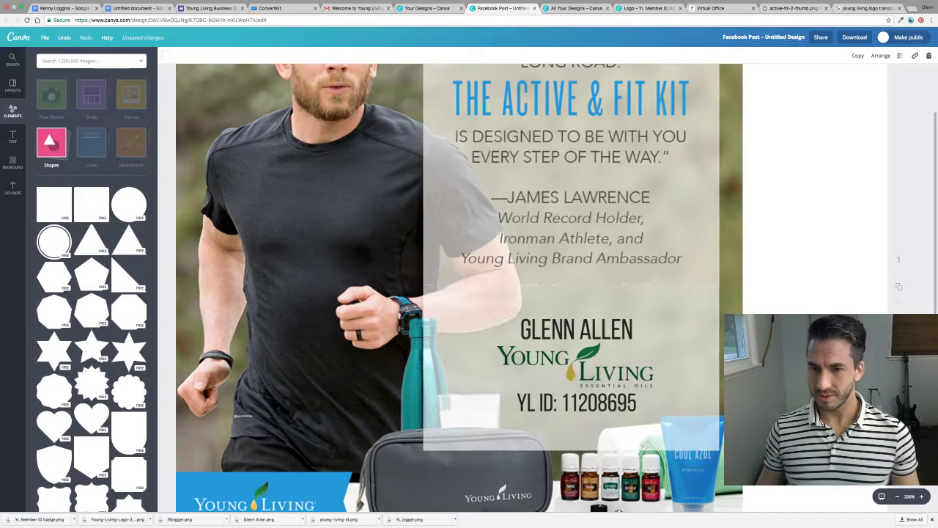
{"action": "left_click", "coordinate": [697, 335]}
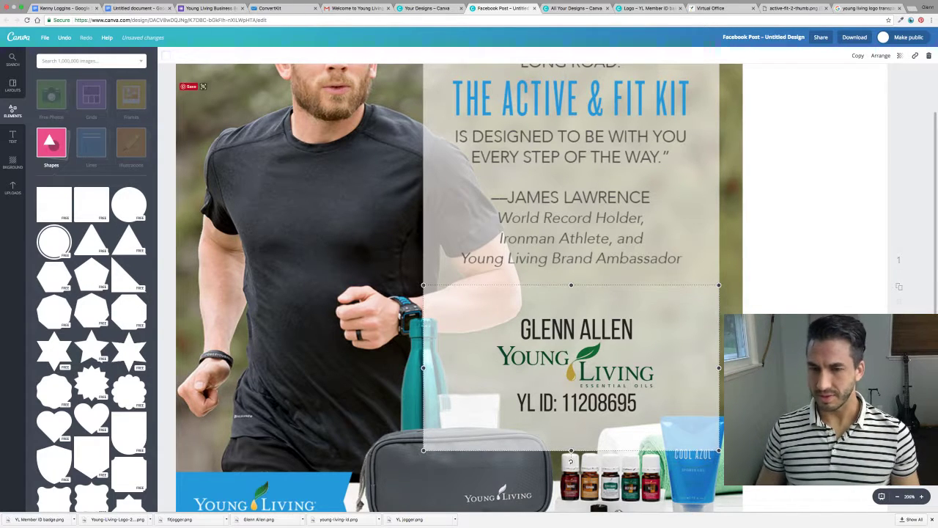
Deselect the badge and zoom out to view the whole page.
{"action": "left_click", "coordinate": [791, 312]}
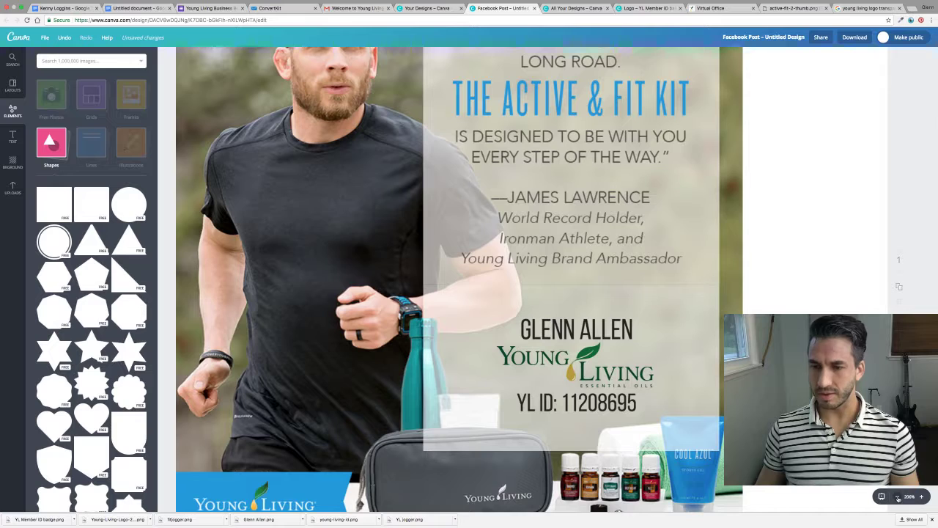
{"action": "left_click", "coordinate": [897, 497]}
{"action": "left_click", "coordinate": [897, 498]}
{"action": "left_click", "coordinate": [898, 498]}
{"action": "left_click", "coordinate": [898, 498]}
{"action": "left_click", "coordinate": [899, 497]}
{"action": "left_click", "coordinate": [898, 498]}
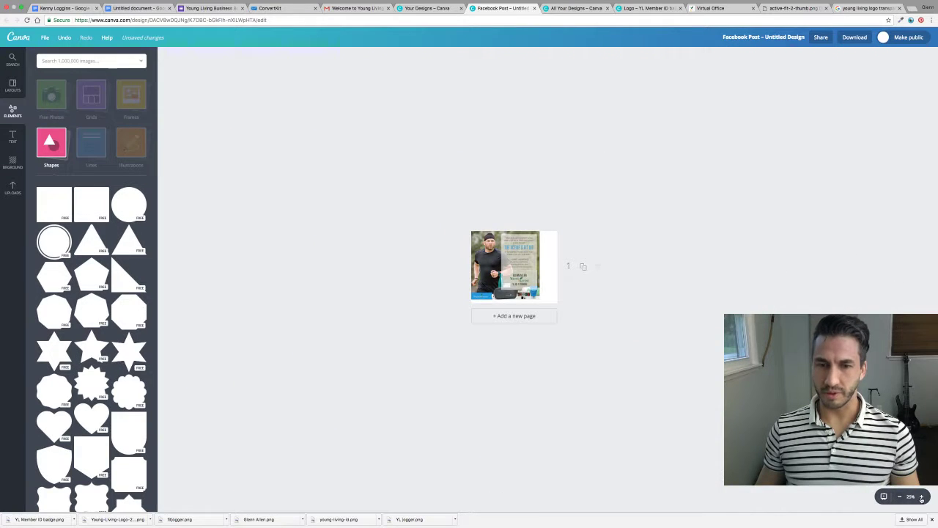
Select the photo, quote panel and badge together and move them right and down to centre them on the page.
{"action": "left_click", "coordinate": [922, 497]}
{"action": "left_click", "coordinate": [922, 497]}
{"action": "left_click", "coordinate": [921, 497]}
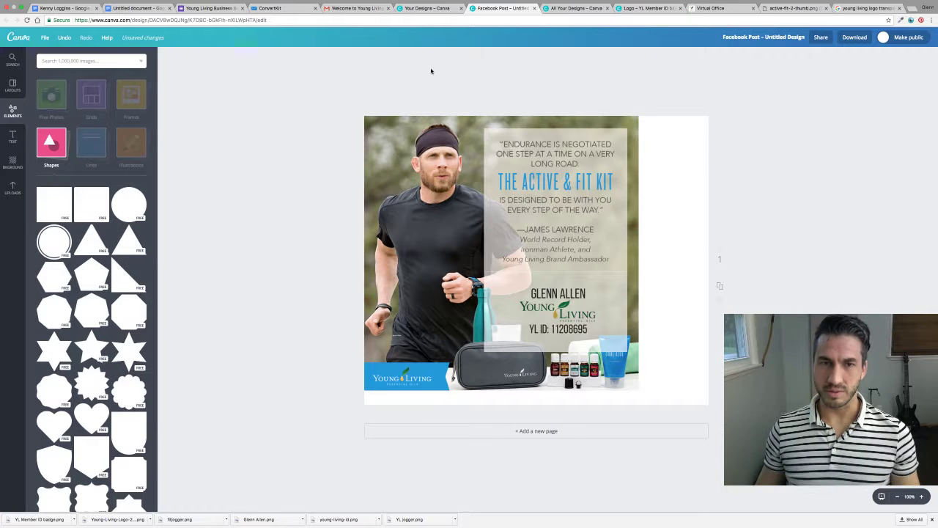
{"action": "left_click_drag", "start_coordinate": [431, 74], "coordinate": [626, 364]}
{"action": "left_click_drag", "start_coordinate": [452, 248], "coordinate": [484, 251]}
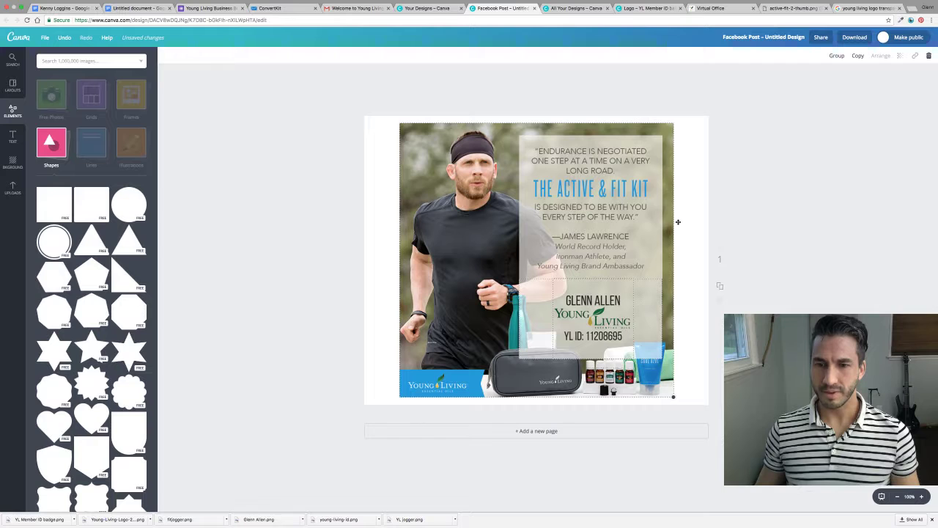
{"action": "left_click", "coordinate": [811, 177]}
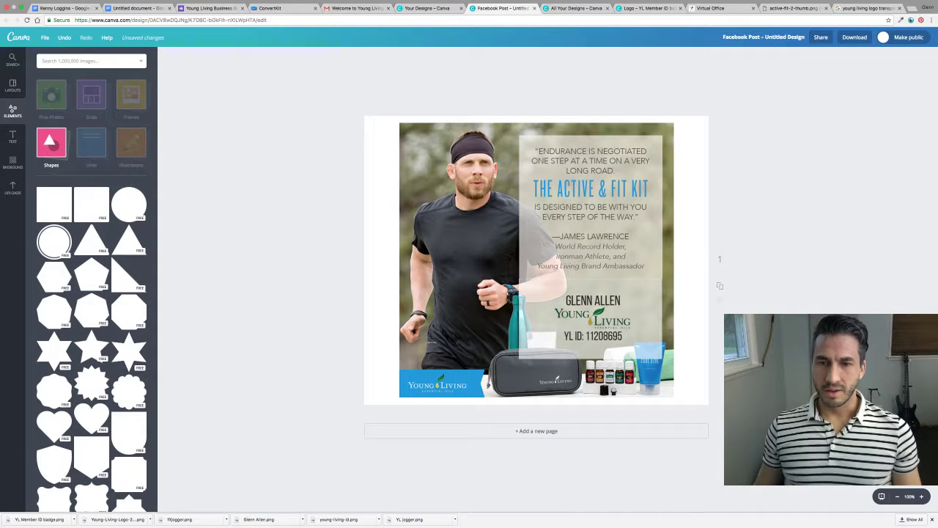
{"action": "left_click", "coordinate": [652, 319]}
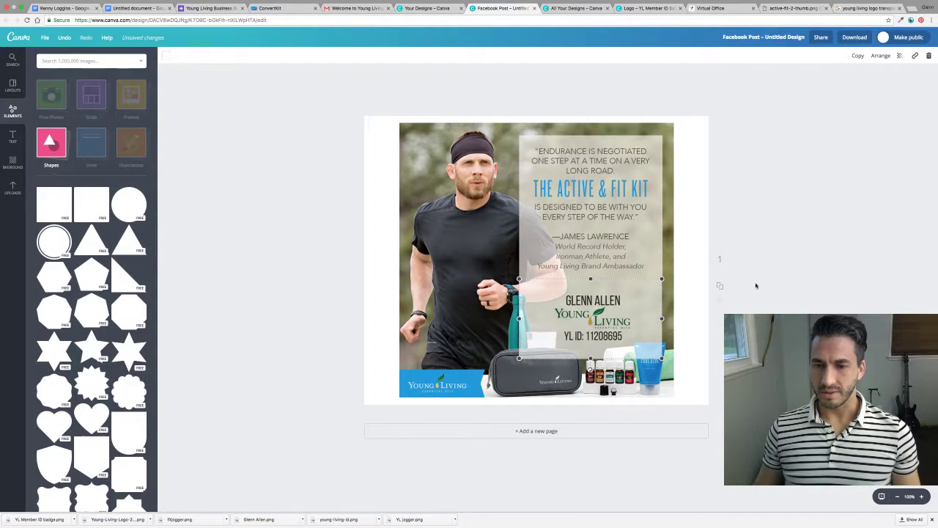
{"action": "key", "text": "Escape"}
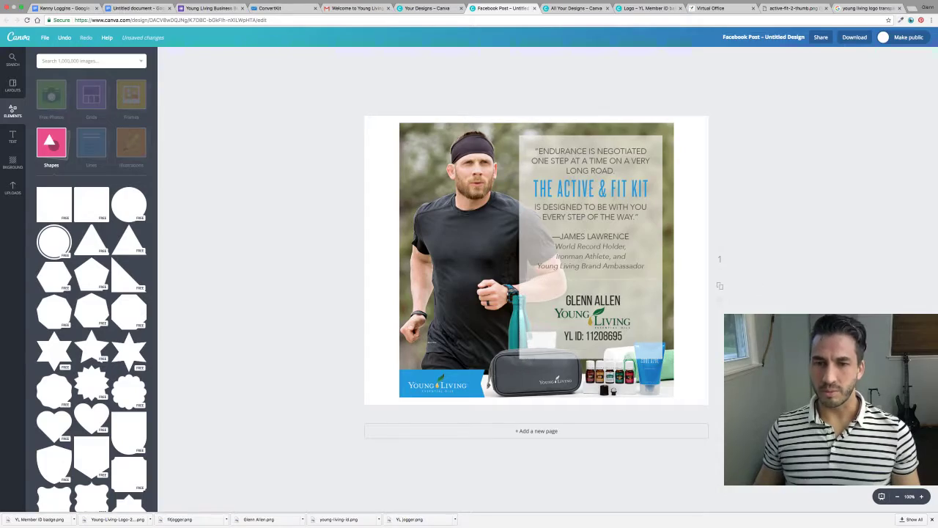